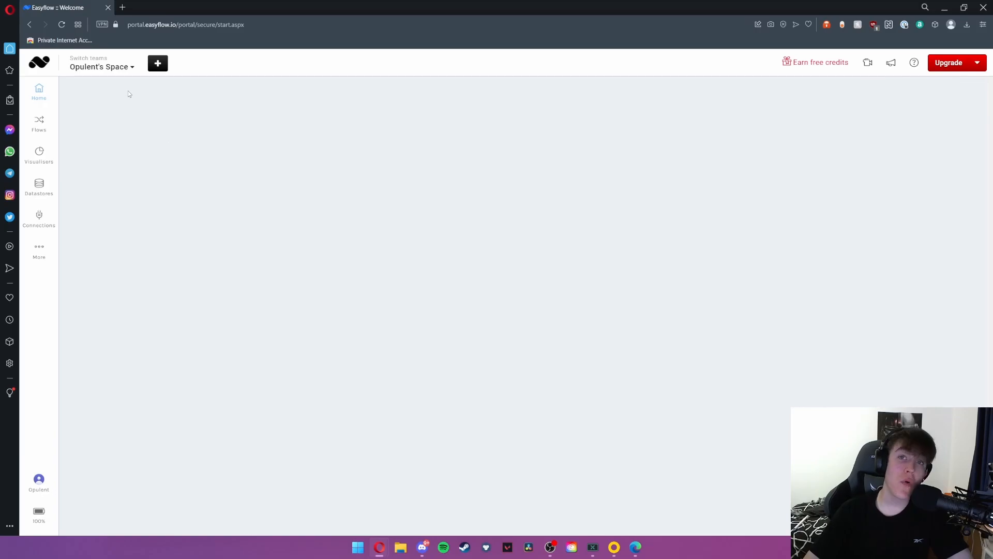
# Step: Open the Test1 workflow in the Designer
pyautogui.click(161, 69)
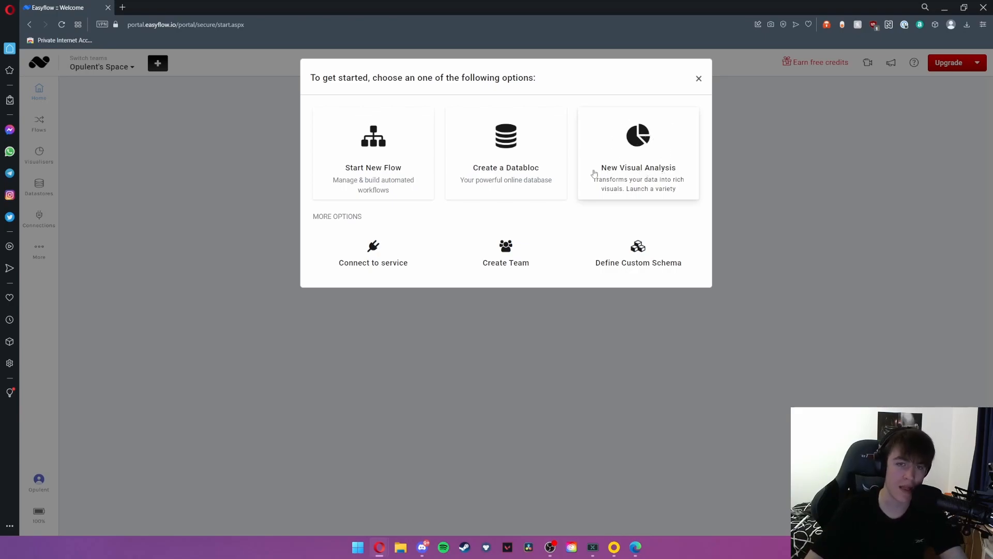
pyautogui.click(39, 123)
pyautogui.click(39, 125)
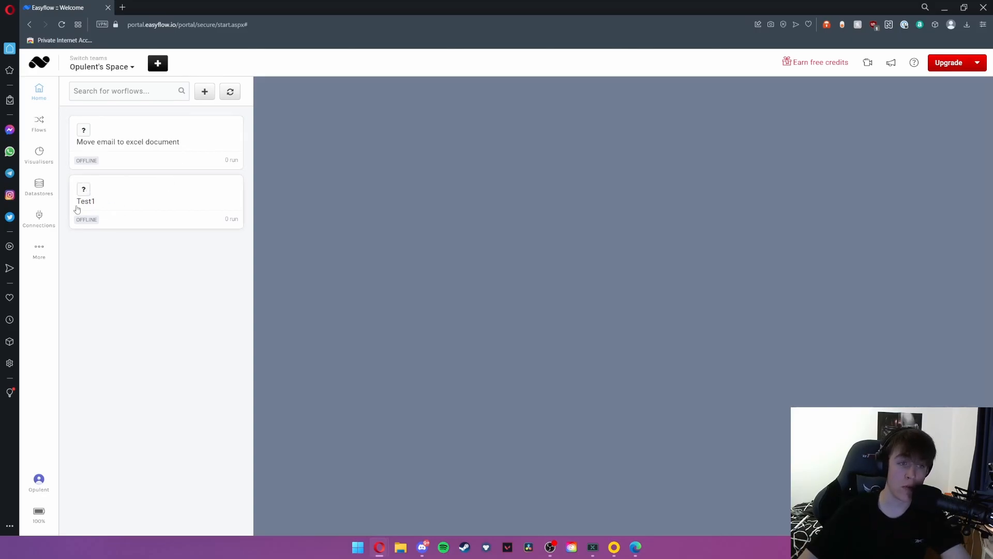
pyautogui.click(144, 212)
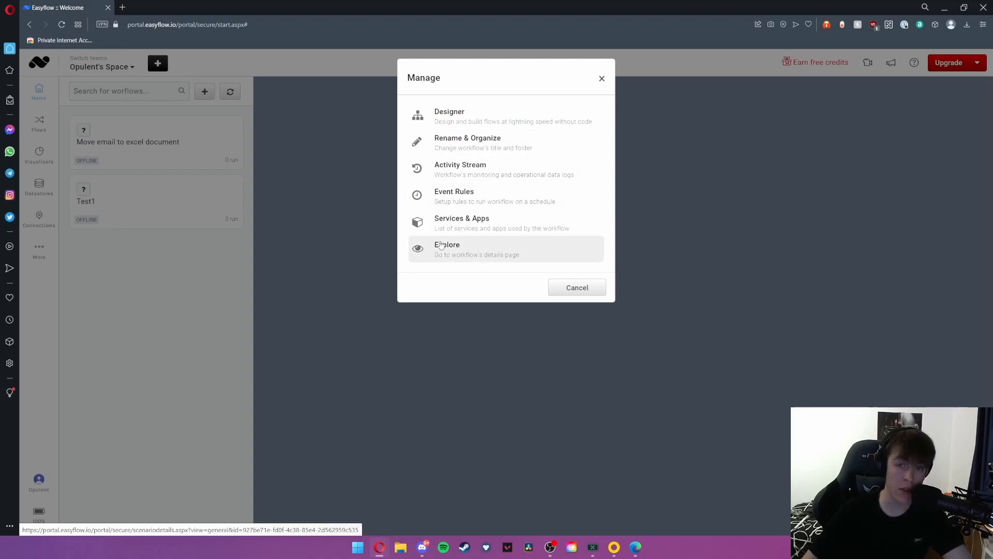
pyautogui.click(466, 122)
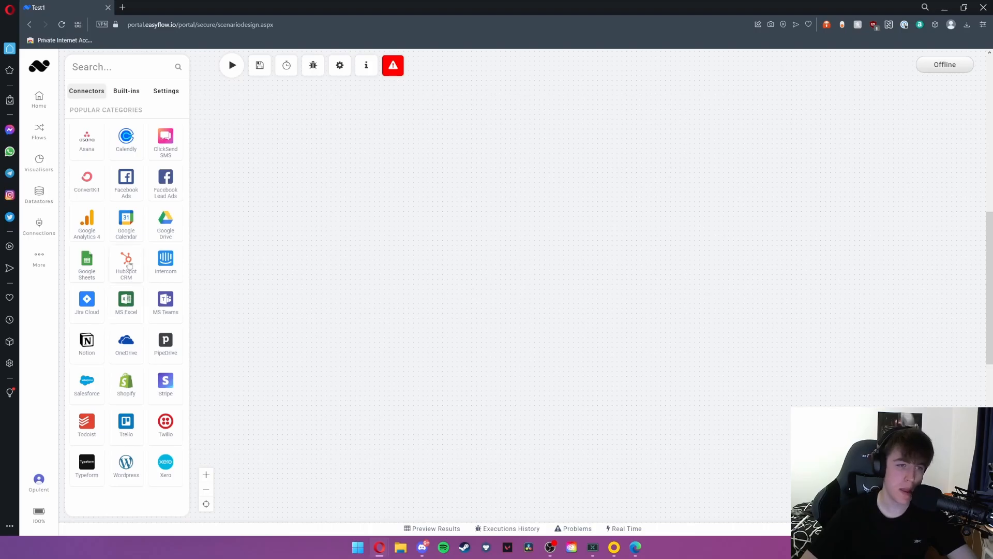
# Step: Add a Google Calendar block to the workflow canvas and place an MS Excel block directly below it
pyautogui.moveTo(126, 223); pyautogui.dragTo(267, 118)
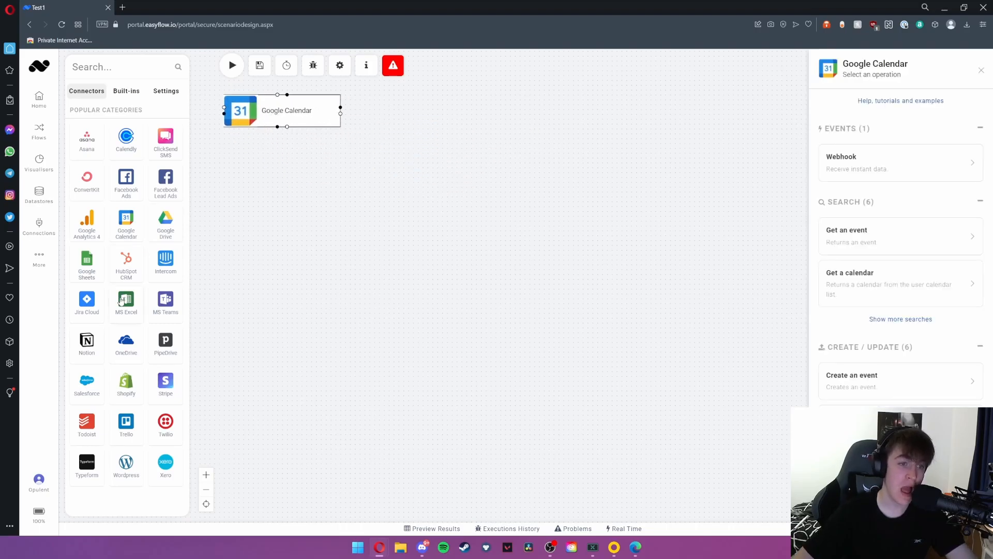
pyautogui.moveTo(125, 308); pyautogui.dragTo(251, 173)
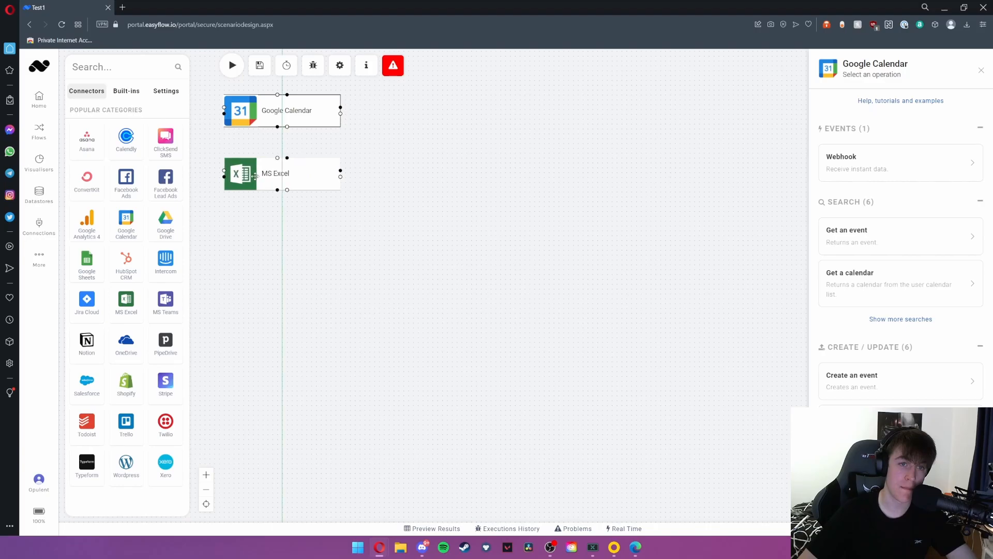
# Step: Look through the operations offered for the Google Calendar block and for the MS Excel block, including the additional Excel searches
pyautogui.click(300, 111)
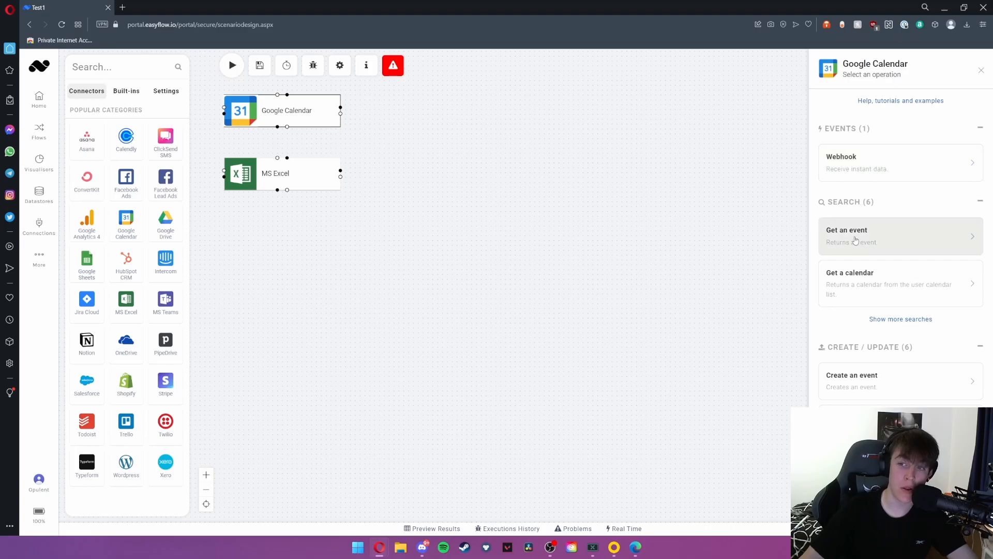
pyautogui.scroll(-2, 854, 279)
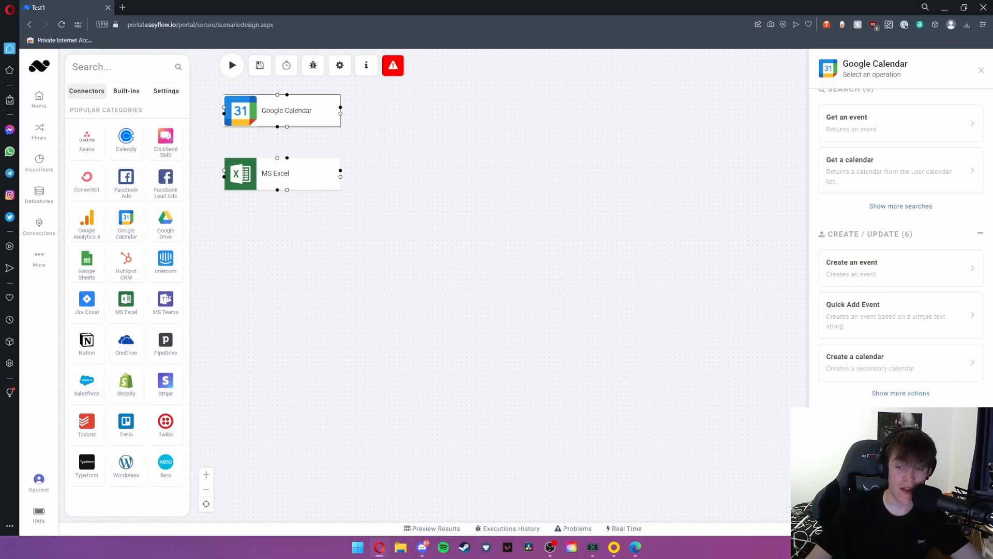
pyautogui.scroll(3, 871, 166)
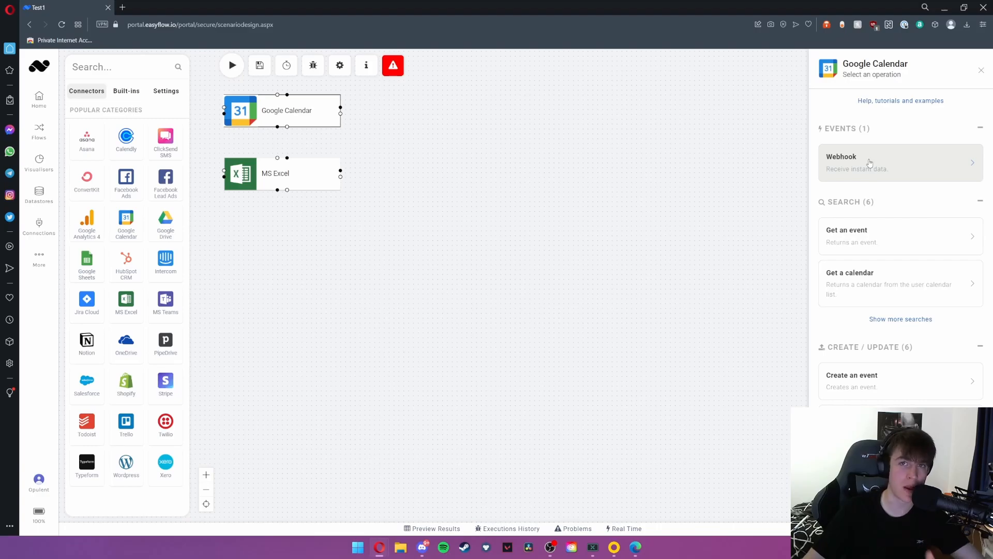
pyautogui.click(283, 174)
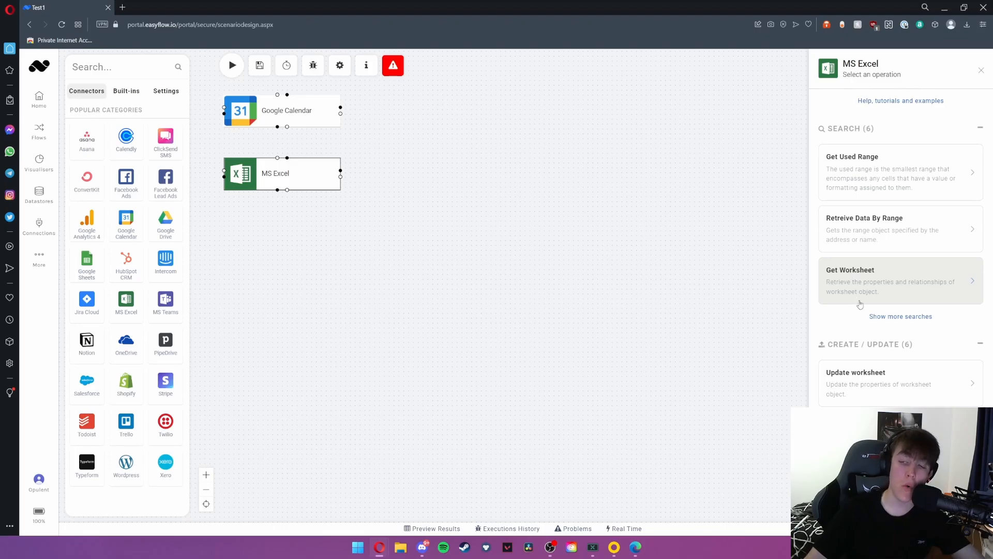
pyautogui.click(879, 317)
pyautogui.scroll(-2, 882, 336)
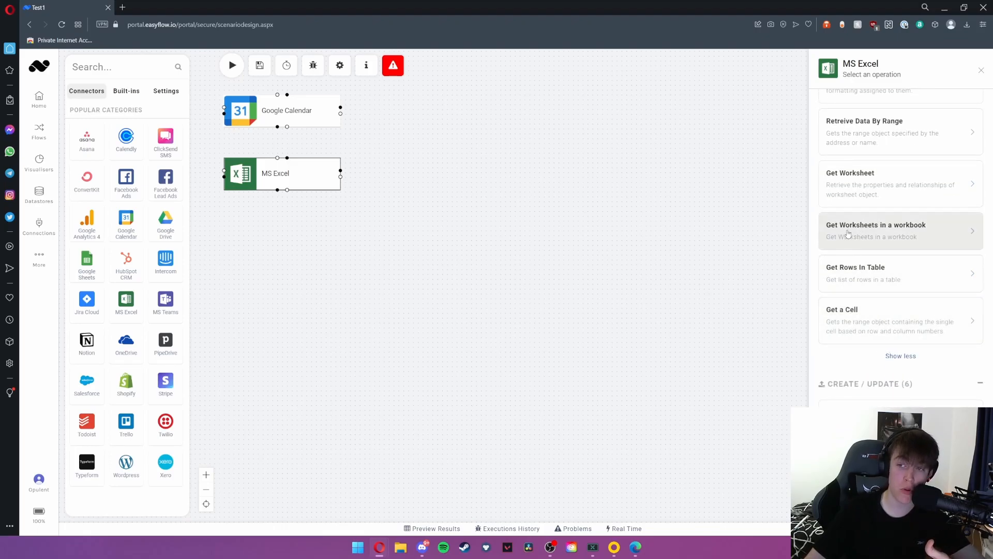
pyautogui.scroll(-1, 858, 388)
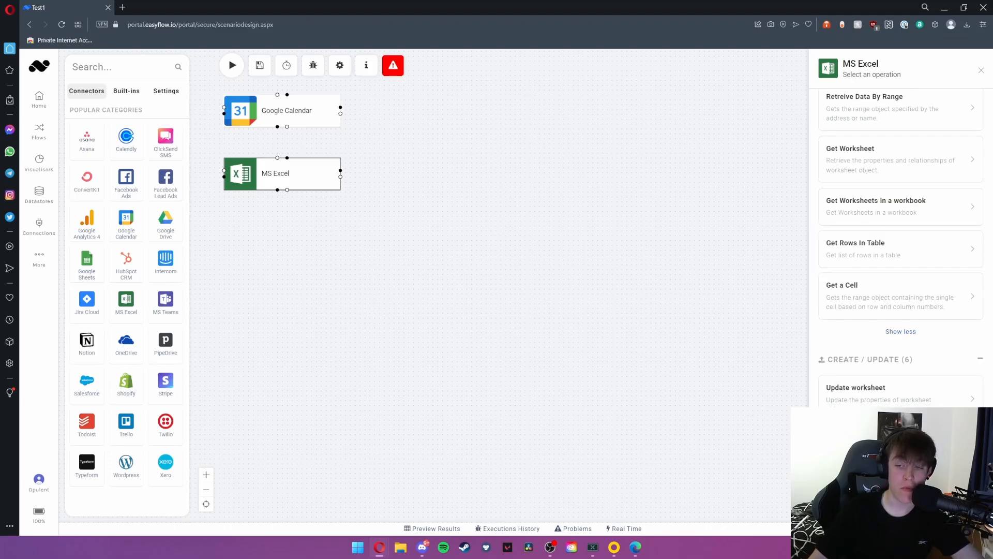
pyautogui.scroll(-3, 858, 393)
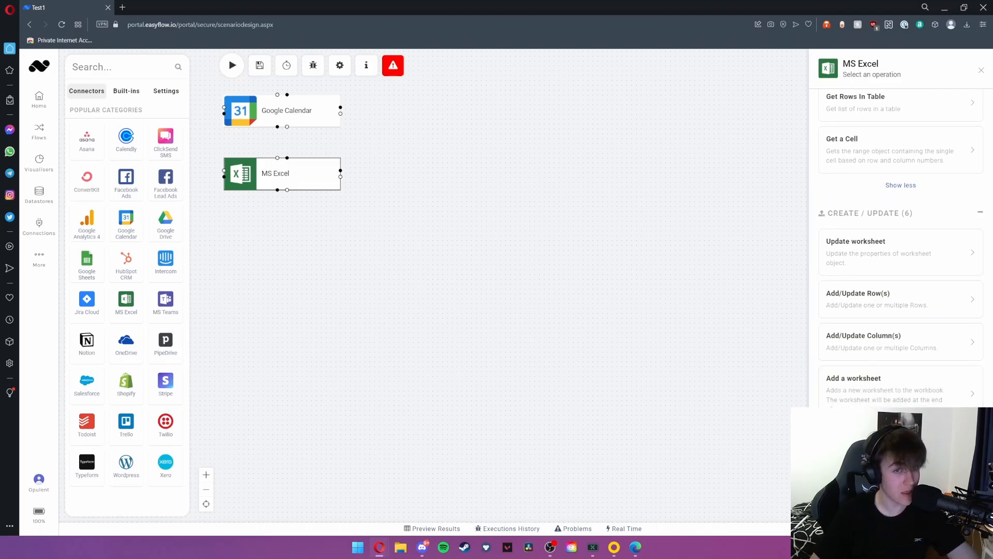
# Step: Move the Google Calendar block slightly down, closer to the MS Excel block
pyautogui.moveTo(295, 111); pyautogui.dragTo(295, 121)
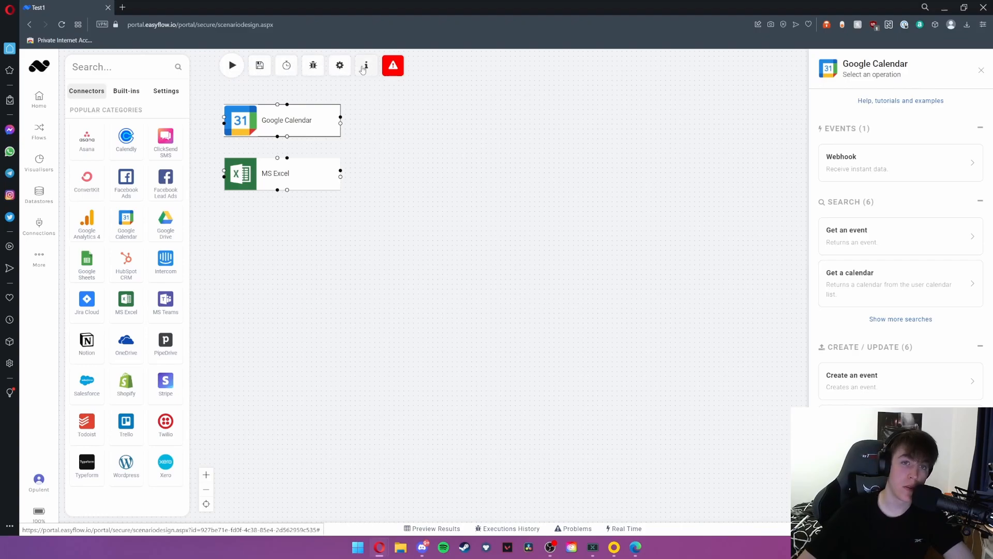
pyautogui.click(231, 65)
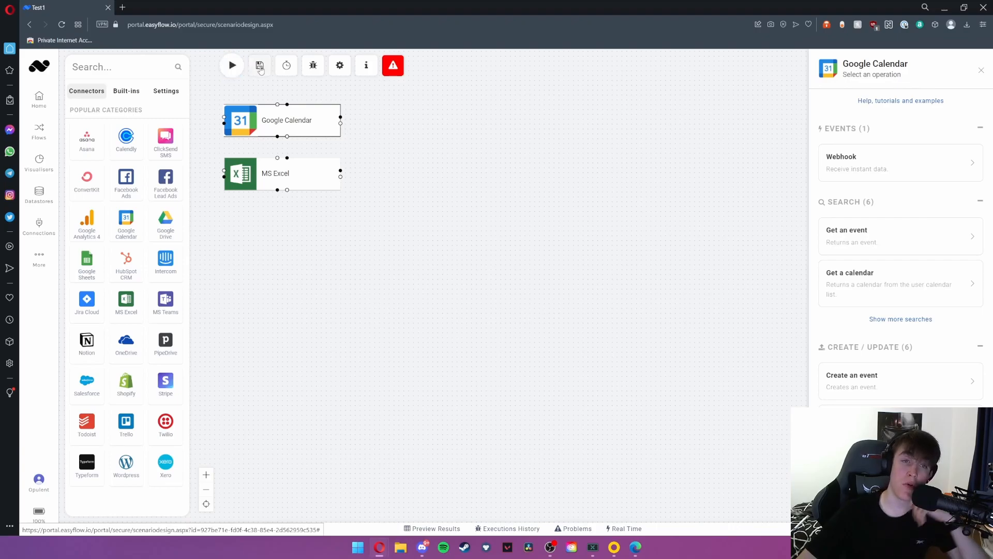
# Step: Examine the Regular Intervals schedule for the workflow, including its advanced settings and input parameters
pyautogui.click(288, 67)
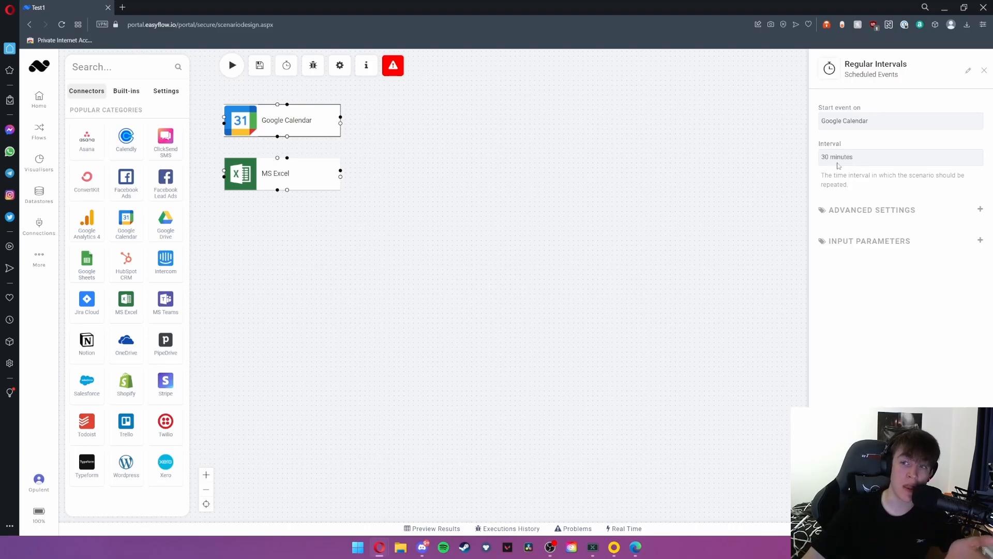
pyautogui.click(874, 210)
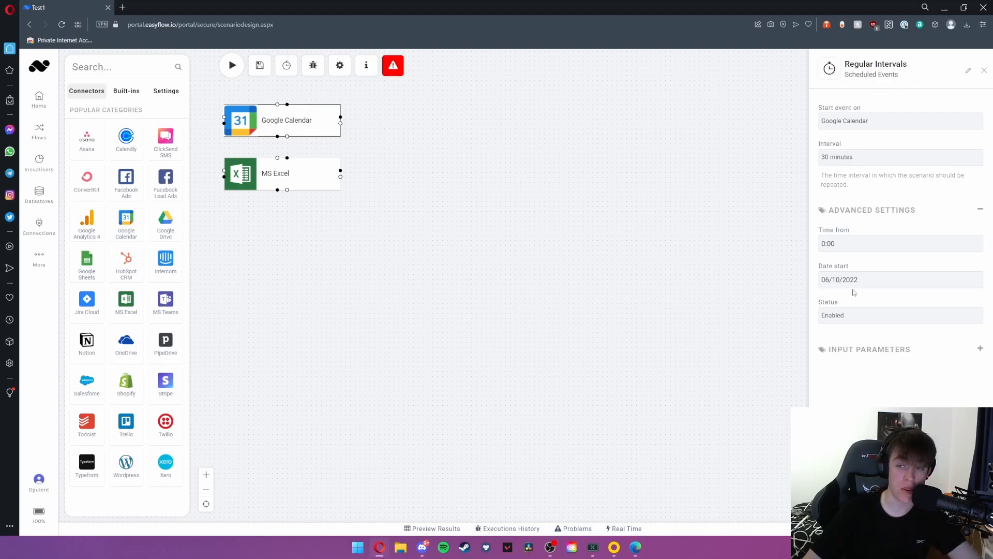
pyautogui.click(862, 355)
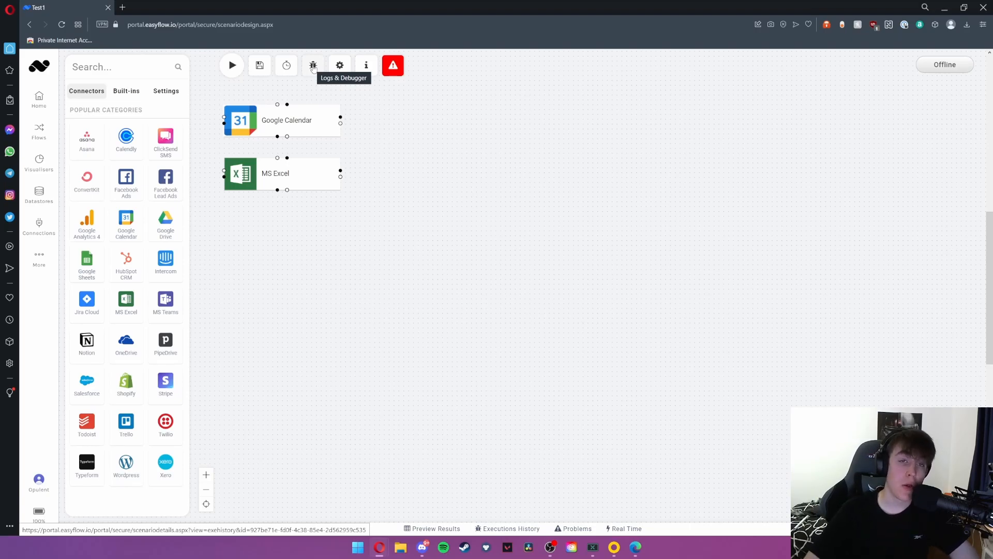
# Step: Check the Test1 flow's logs and execution history, then its information in the designer
pyautogui.click(313, 66)
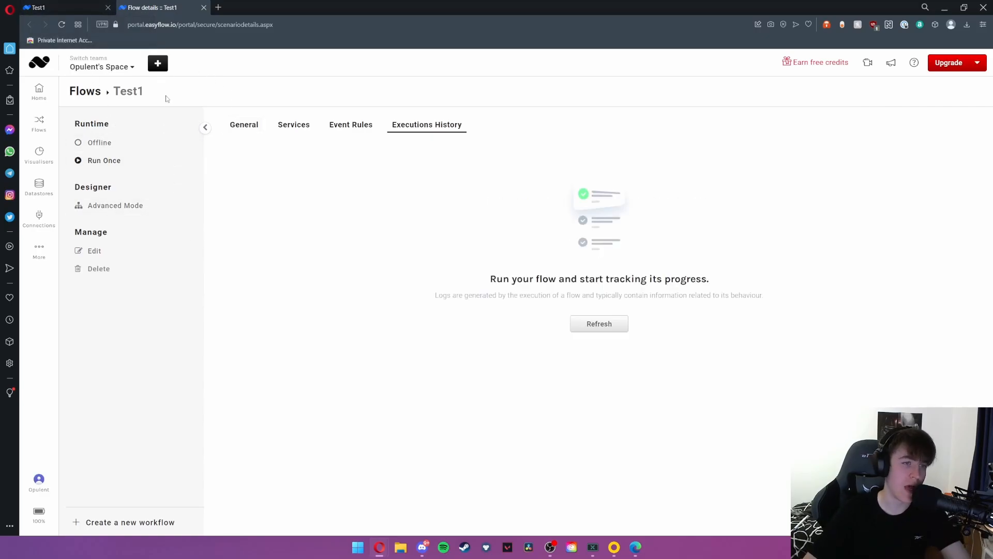
pyautogui.click(205, 9)
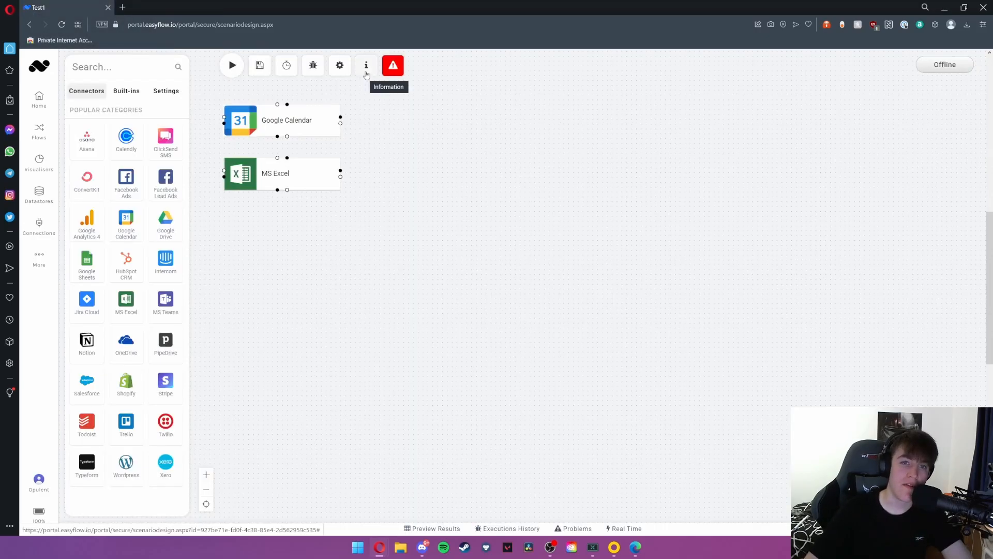
pyautogui.click(366, 66)
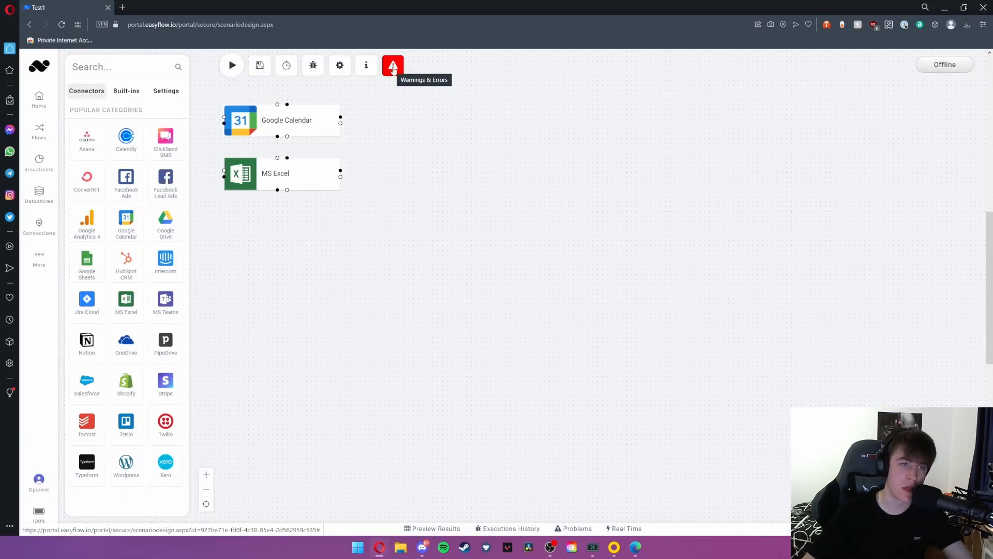
# Step: Browse the built-in services, utilities and function expressions available for the workflow, as well as the remaining designer settings
pyautogui.click(133, 93)
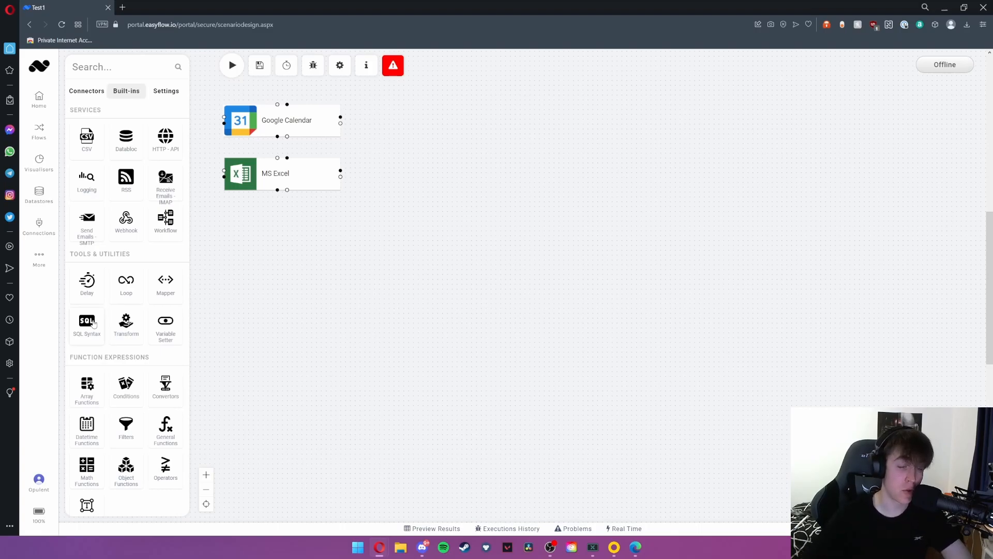
pyautogui.click(166, 94)
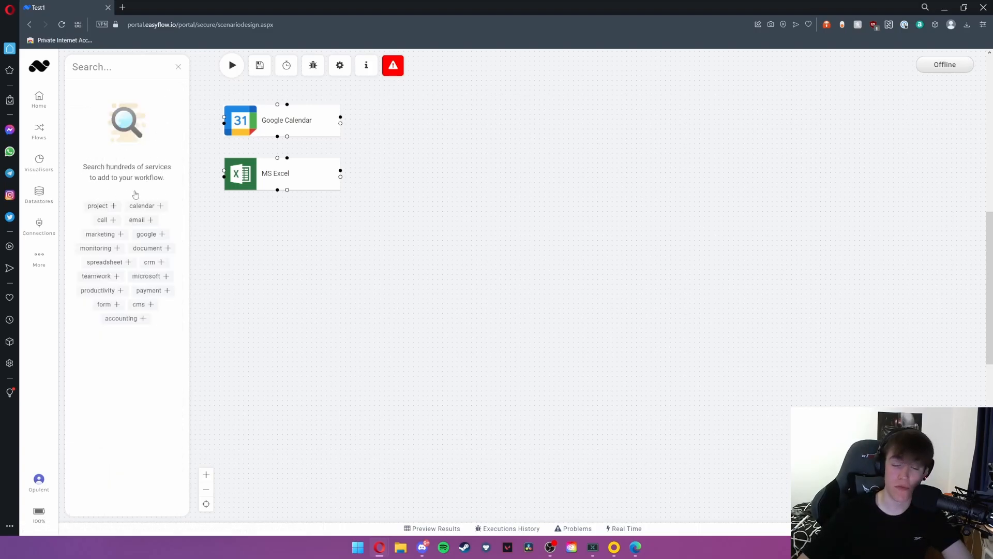
# Step: Create a new visualiser dashboard named Visualisation in the Default folder
pyautogui.click(40, 166)
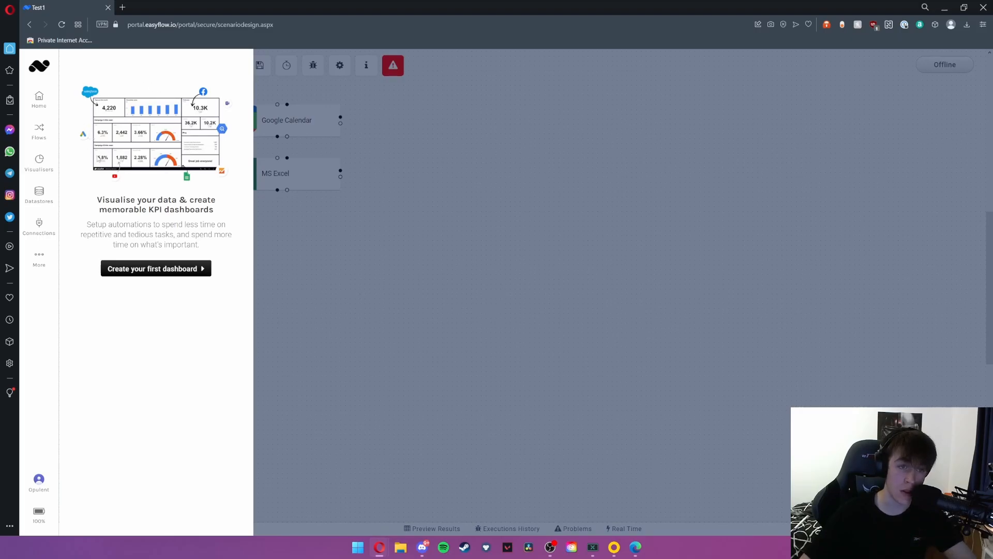
pyautogui.click(150, 266)
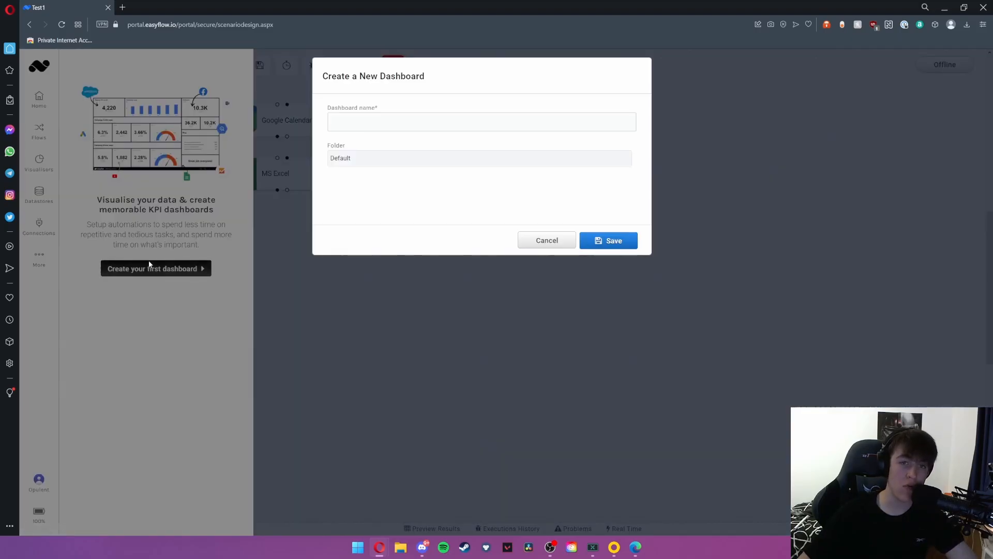
pyautogui.click(368, 123)
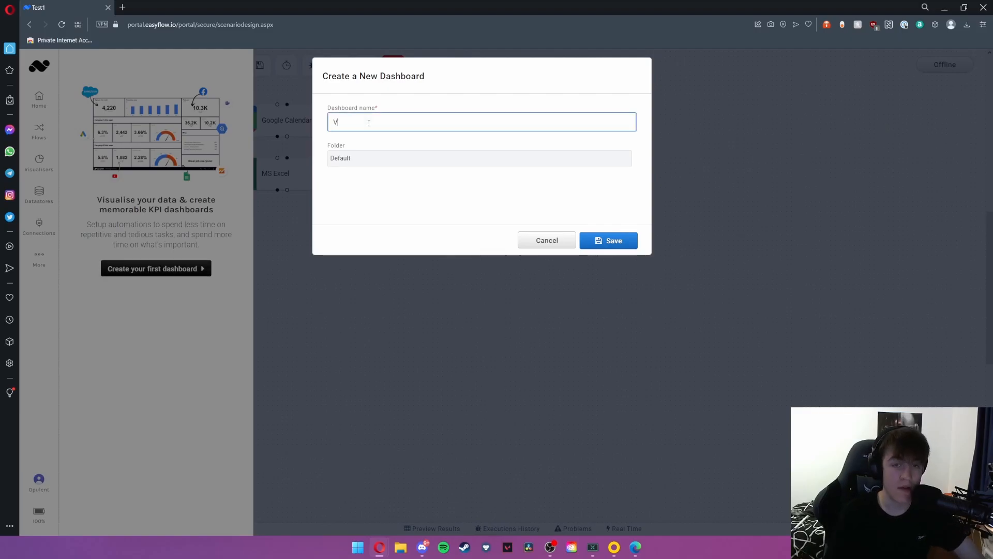
pyautogui.write('Visualisea')
pyautogui.press('BackSpace')
pyautogui.press('BackSpace')
pyautogui.write('ation')
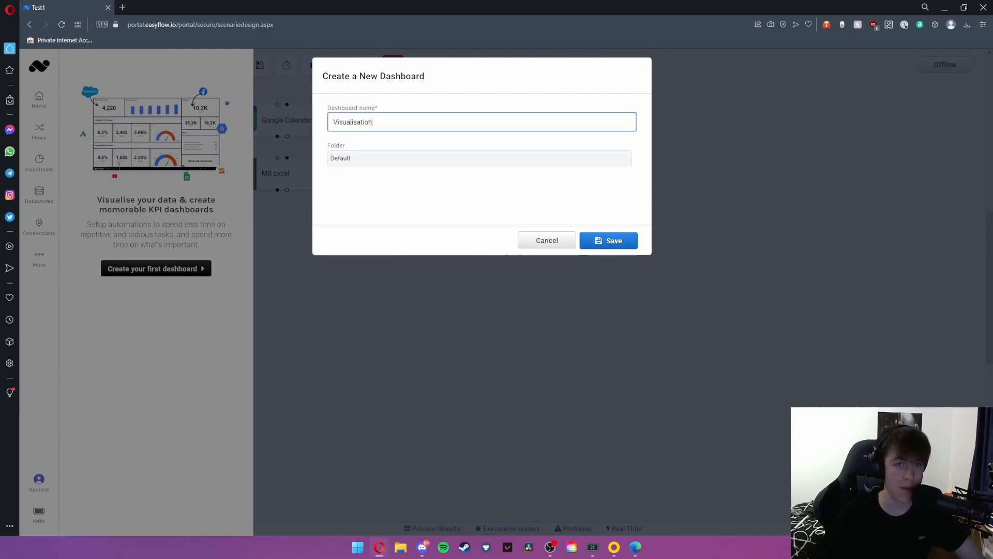
pyautogui.click(609, 239)
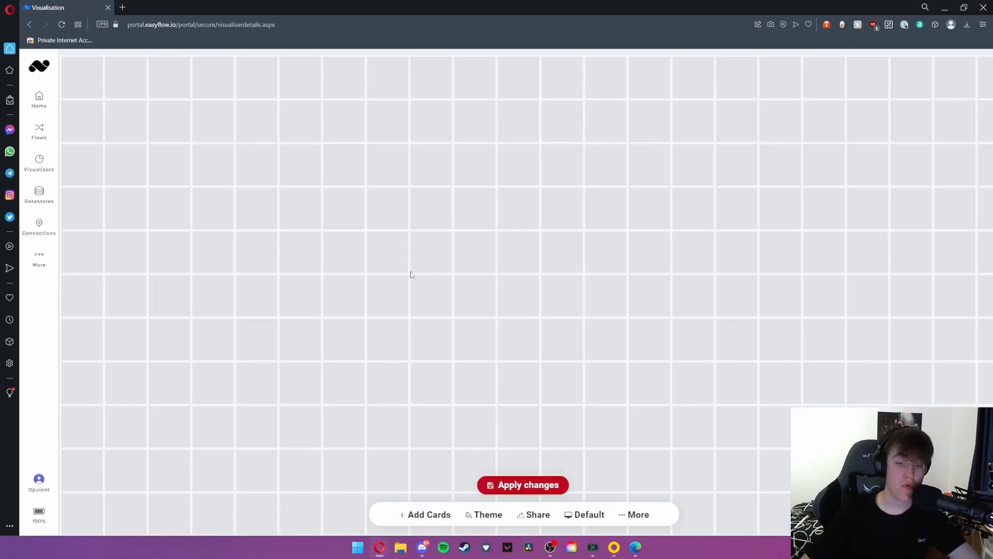
# Step: Start a new card on the Visualisation dashboard and browse its available data sources, keeping JSON selected
pyautogui.click(416, 514)
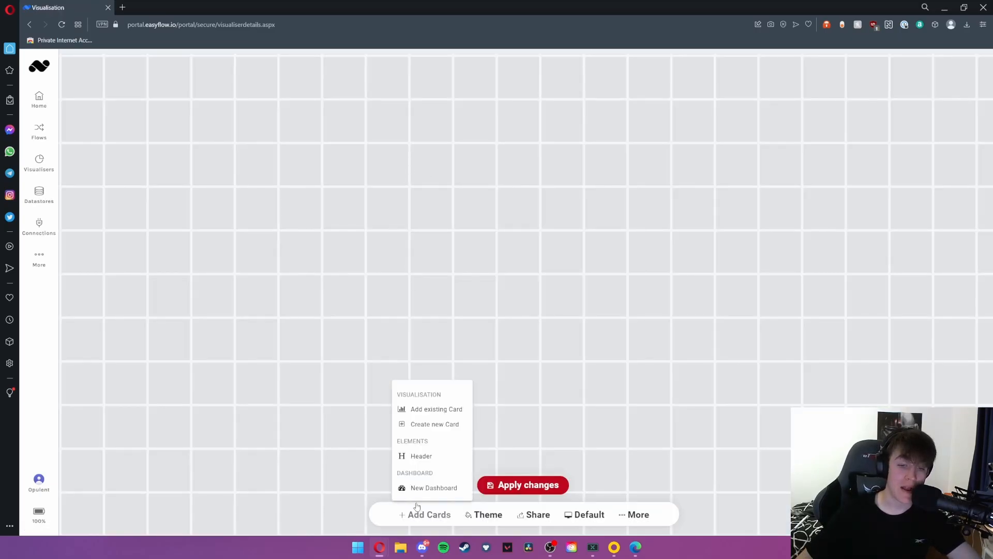
pyautogui.click(425, 425)
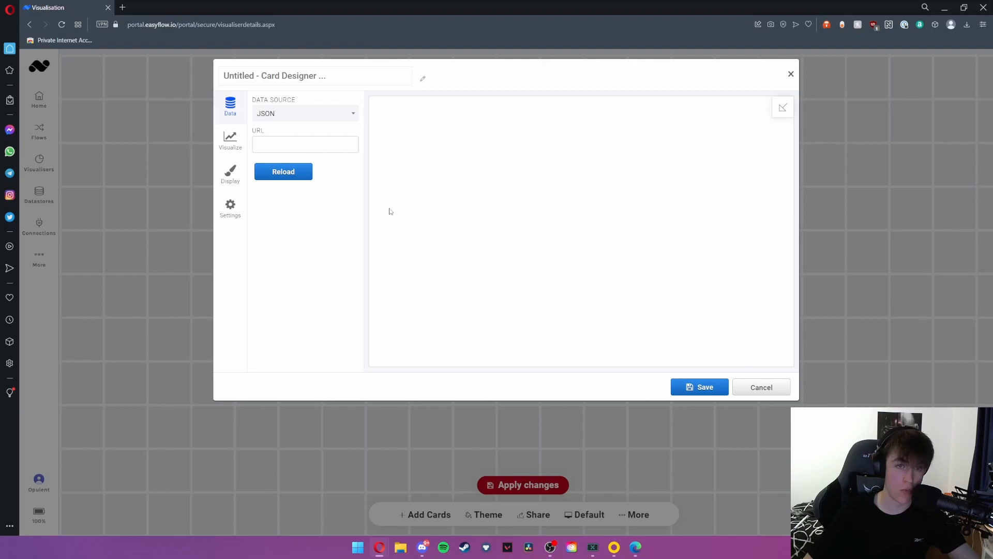
pyautogui.click(271, 116)
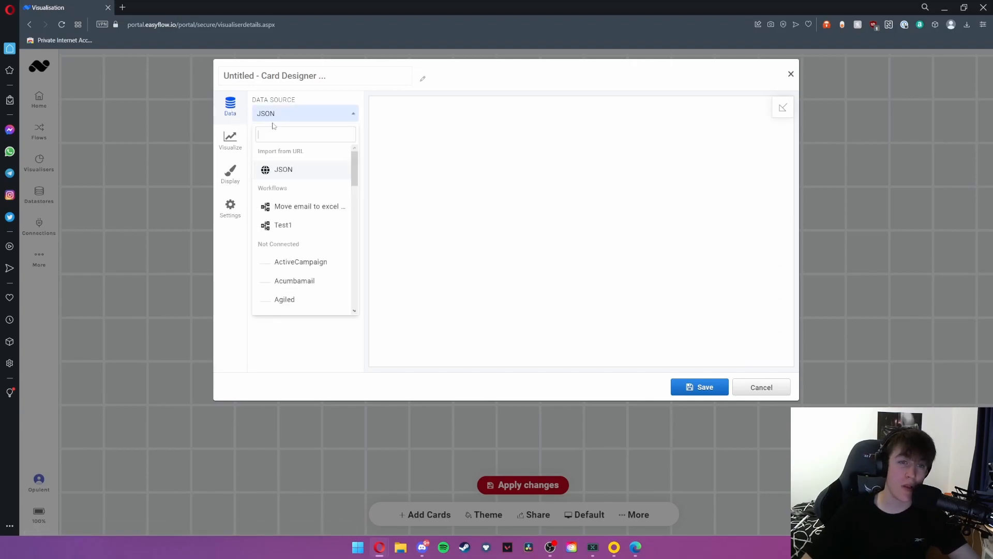
pyautogui.scroll(-10, 282, 251)
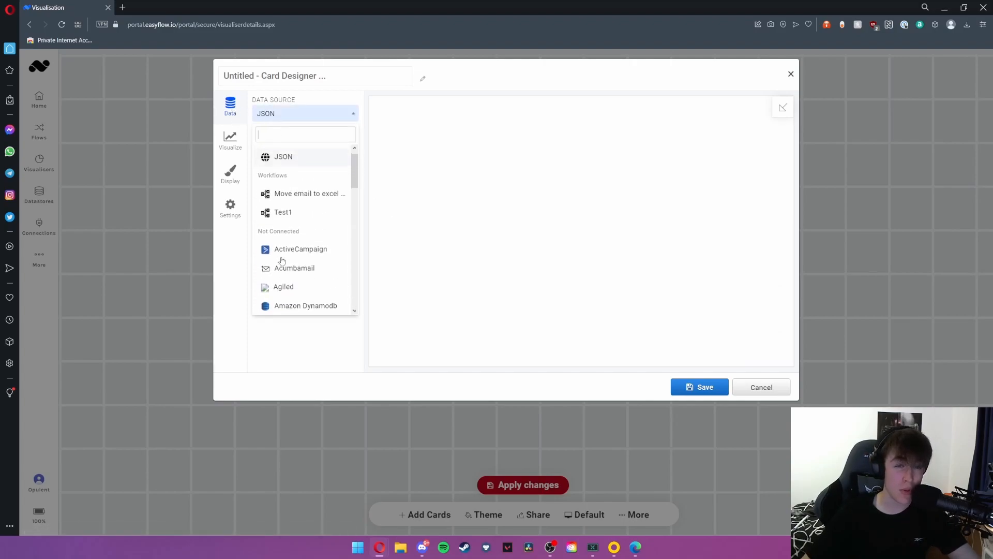
pyautogui.scroll(10, 282, 261)
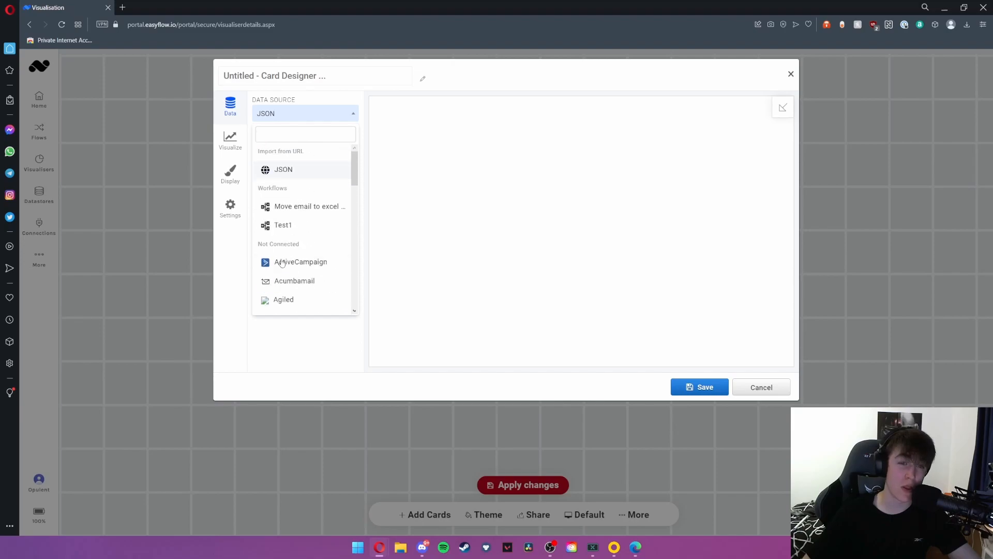
pyautogui.click(282, 171)
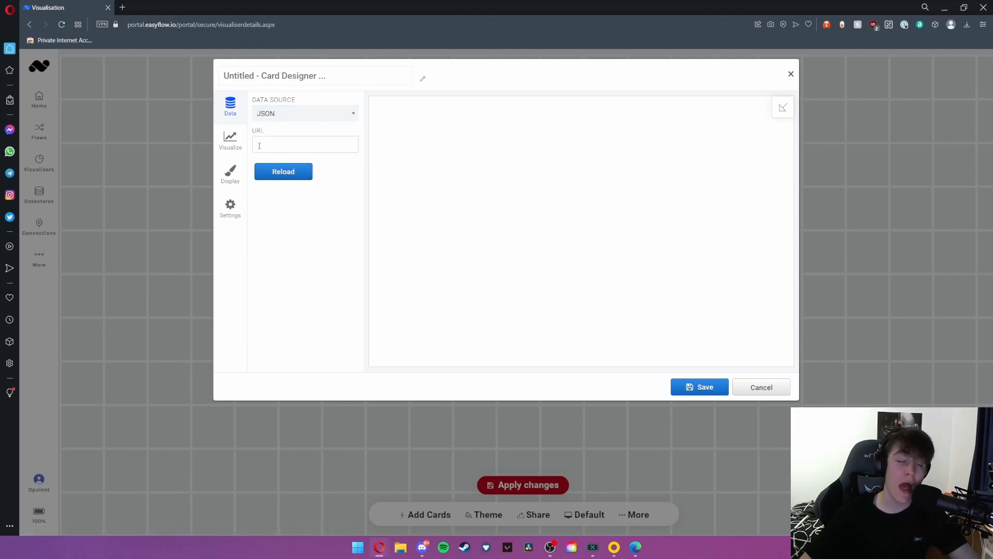
pyautogui.click(255, 144)
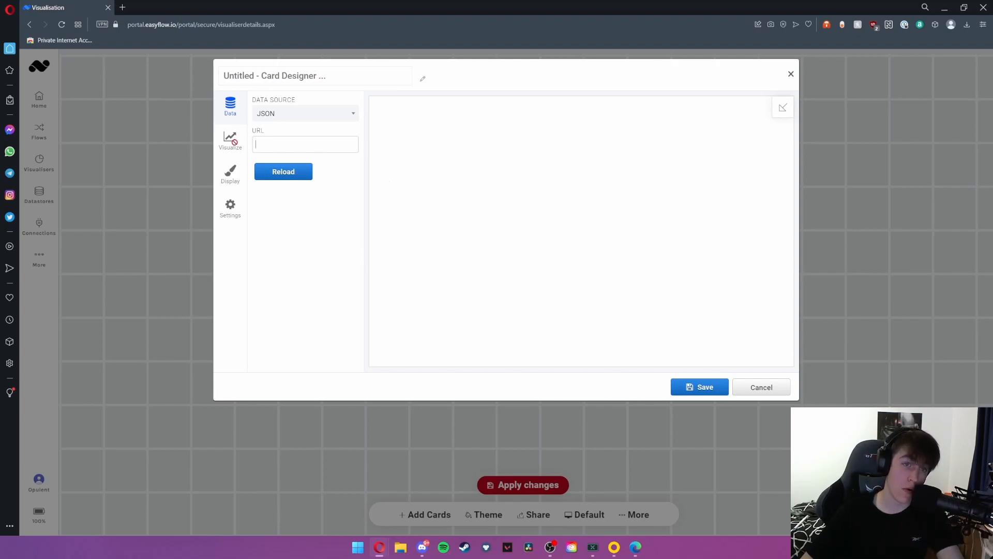
# Step: Try loading the Test1 workflow as the card's data source
pyautogui.click(279, 113)
pyautogui.scroll(3, 287, 227)
pyautogui.click(284, 226)
pyautogui.click(283, 136)
pyautogui.moveTo(576, 228); pyautogui.dragTo(647, 232)
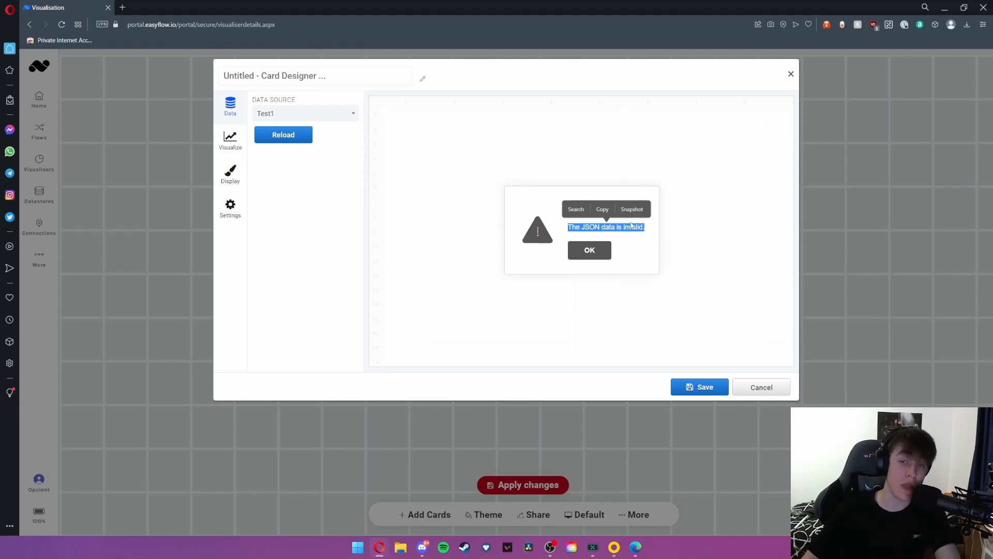
pyautogui.moveTo(568, 228); pyautogui.dragTo(658, 231)
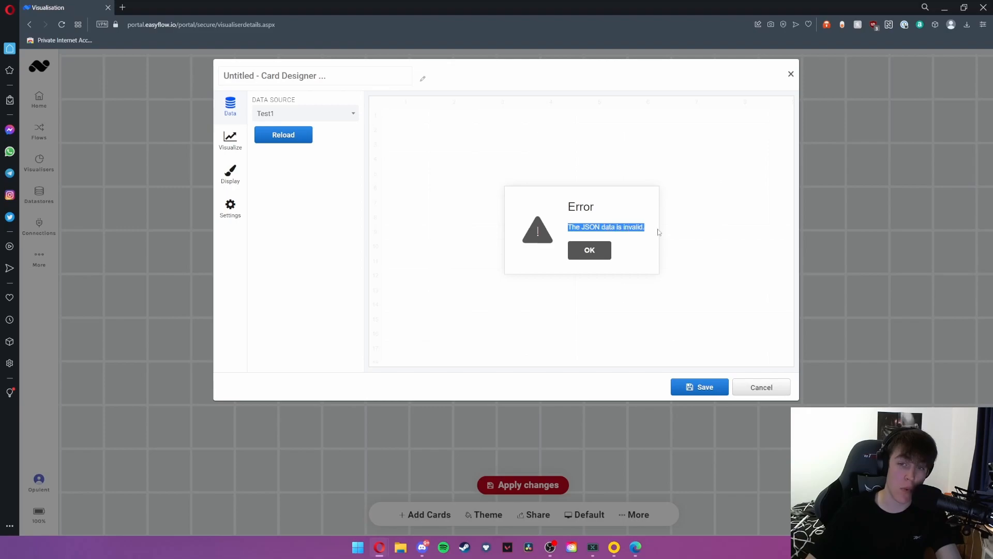
pyautogui.click(589, 250)
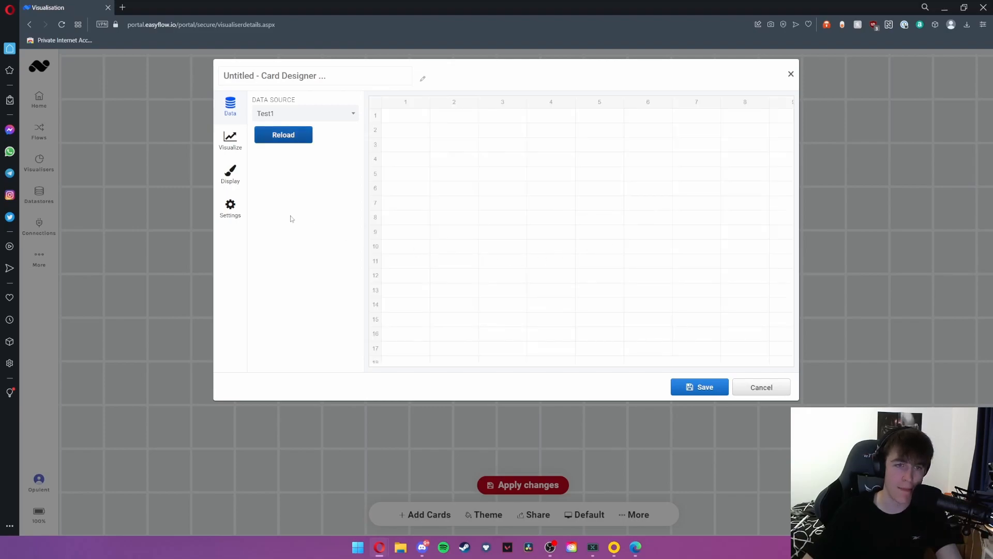
# Step: Examine the card's display options for titles and axis labels, appearance, legend, and series and ranges
pyautogui.click(231, 176)
pyautogui.scroll(-1, 271, 155)
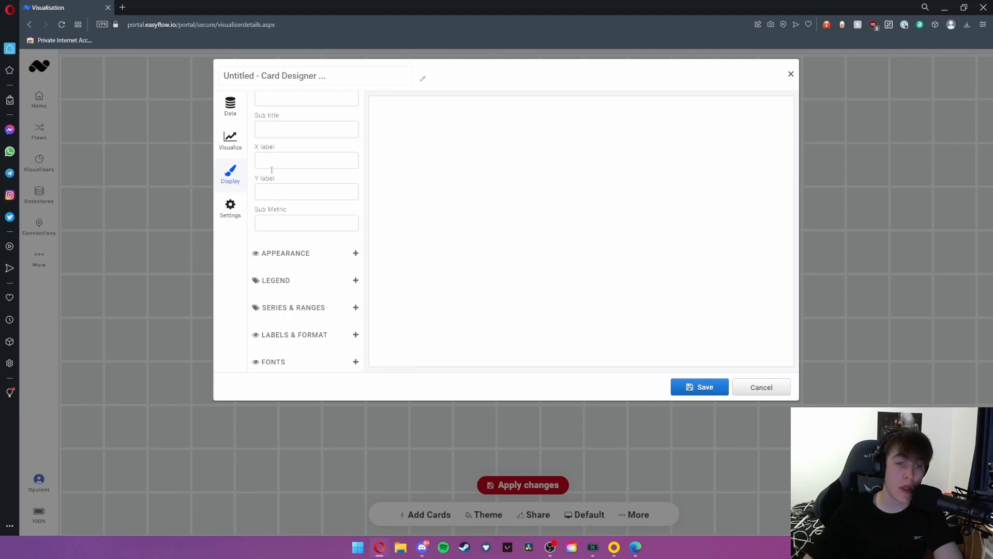
pyautogui.click(302, 252)
pyautogui.scroll(-3, 303, 271)
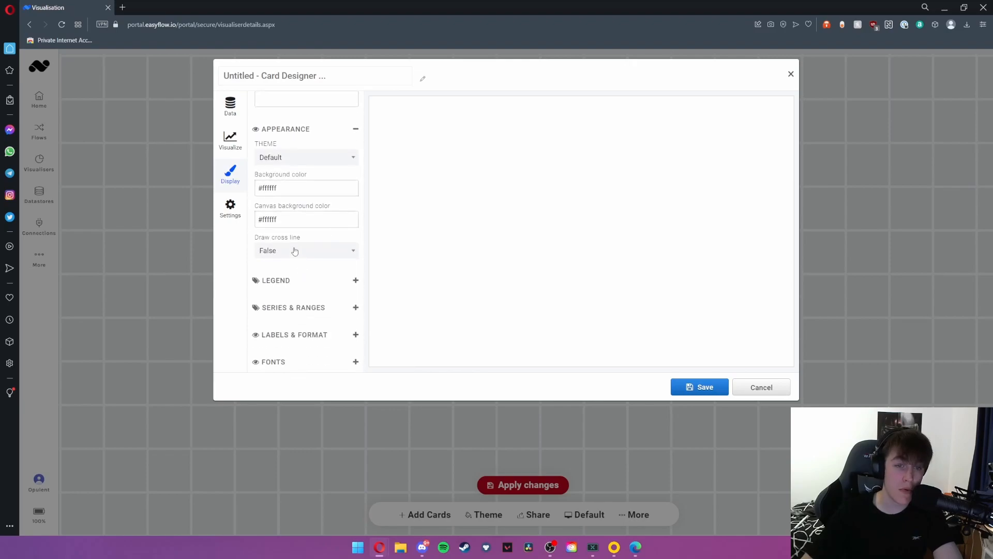
pyautogui.click(295, 280)
pyautogui.scroll(-2, 279, 268)
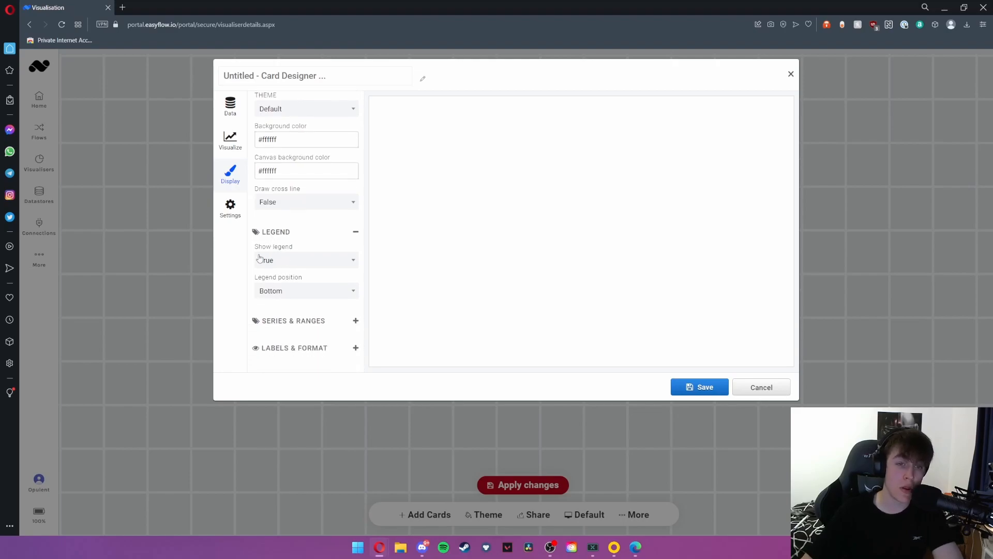
pyautogui.scroll(-1, 294, 279)
pyautogui.click(288, 305)
pyautogui.scroll(-3, 288, 302)
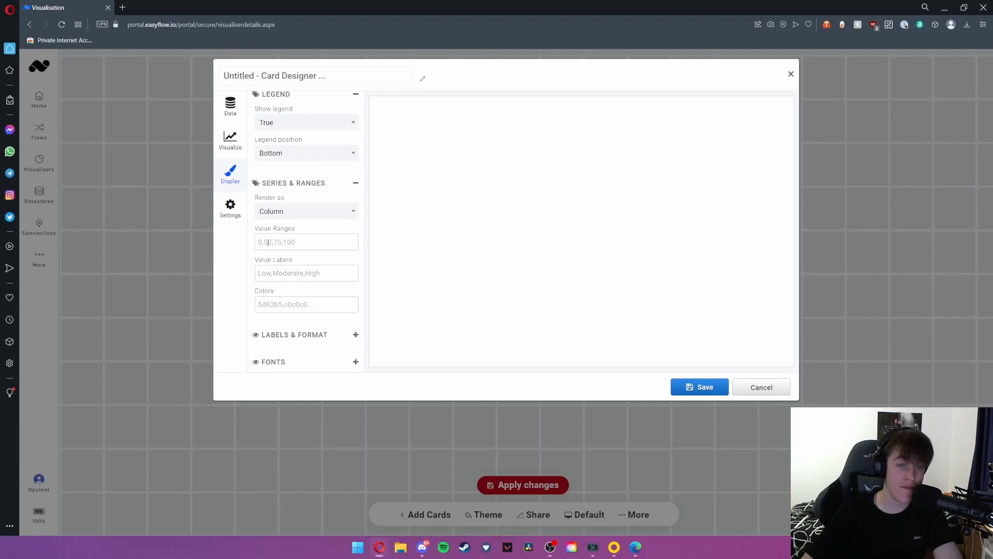
# Step: Examine the card's label, value and number format options, as well as its font sizes and colours
pyautogui.click(303, 334)
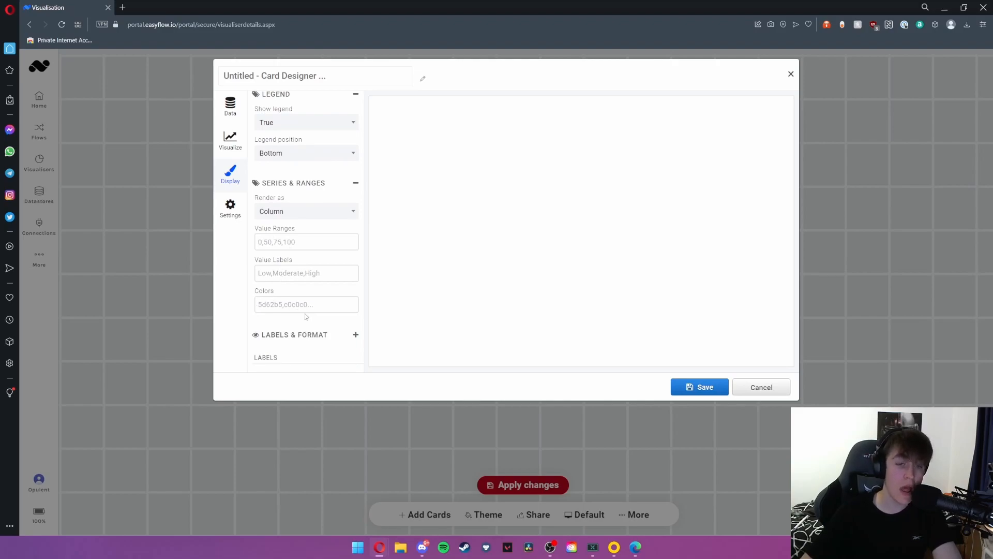
pyautogui.scroll(-3, 301, 306)
pyautogui.scroll(-1, 297, 294)
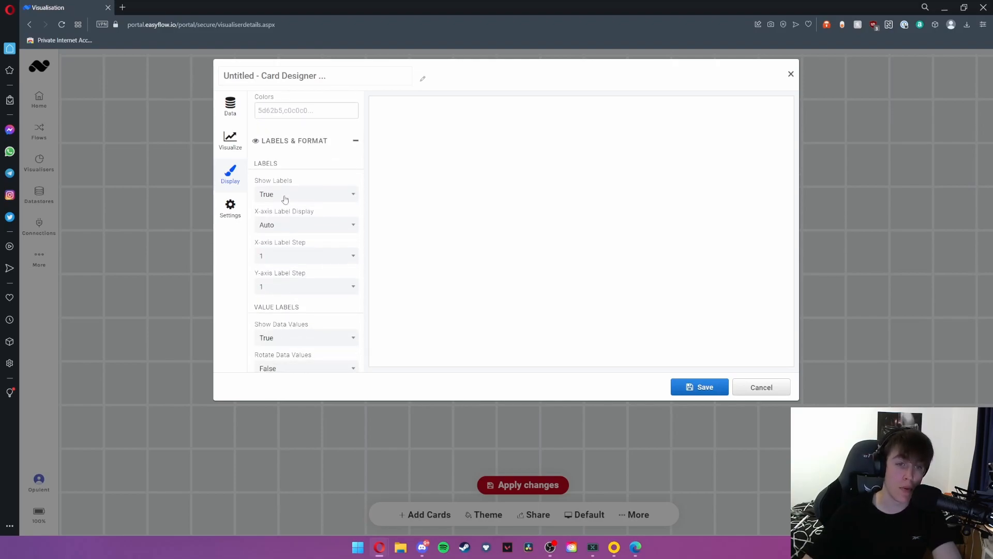
pyautogui.scroll(-4, 284, 252)
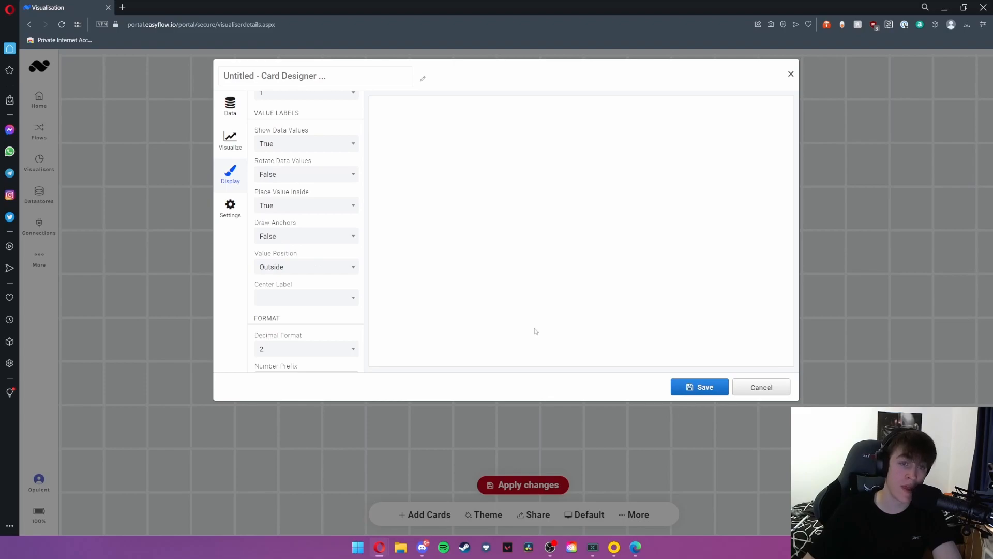
pyautogui.scroll(-3, 290, 295)
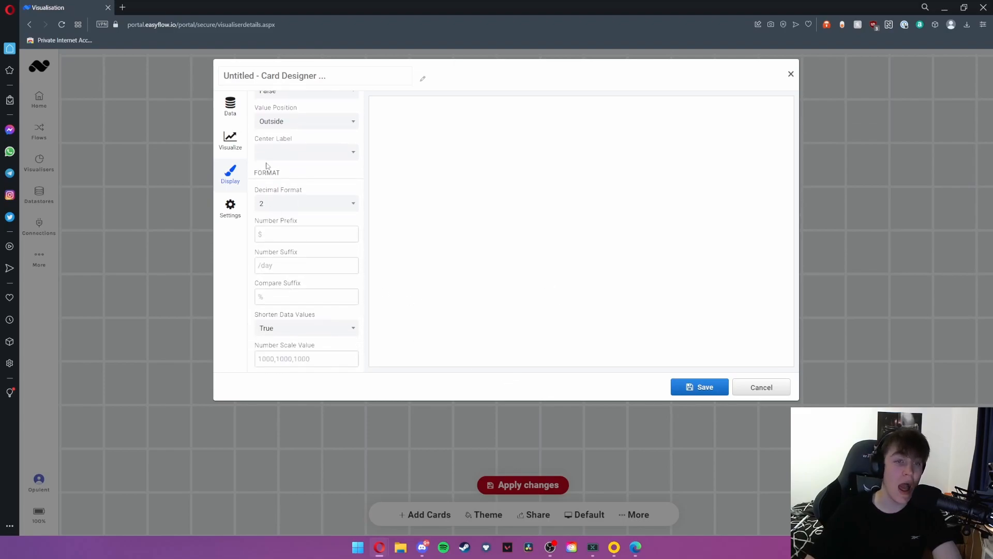
pyautogui.scroll(-1, 266, 204)
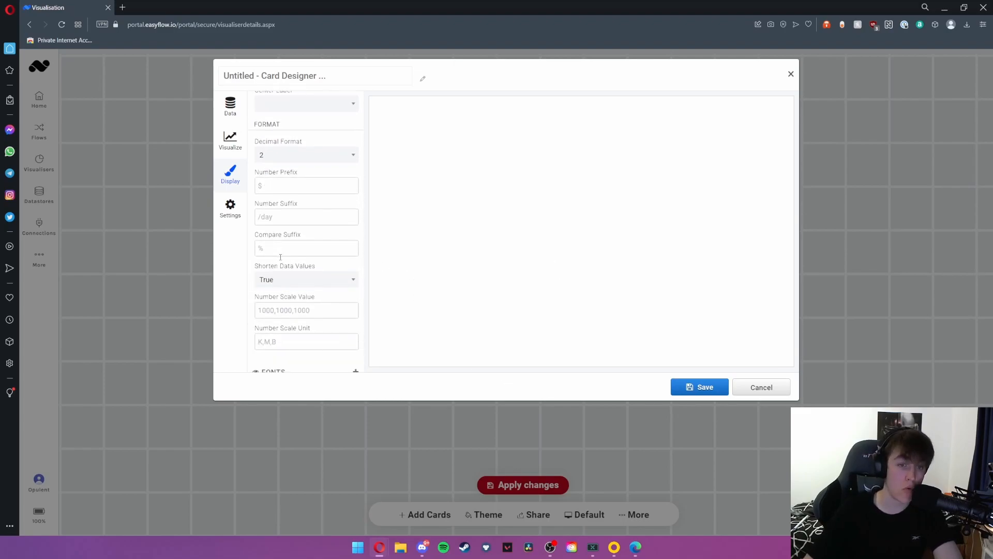
pyautogui.scroll(-1, 280, 257)
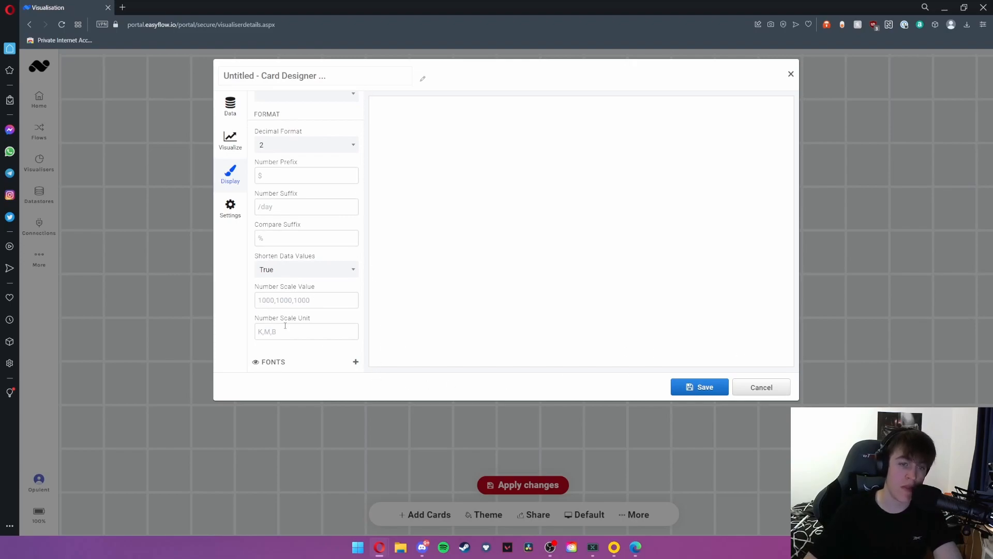
pyautogui.click(356, 362)
pyautogui.scroll(-5, 312, 314)
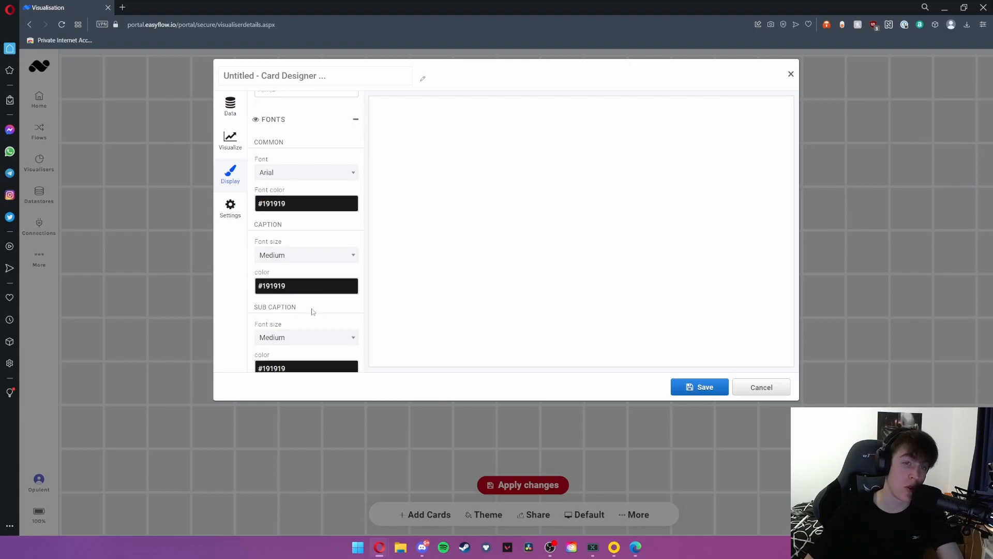
pyautogui.scroll(-4, 310, 311)
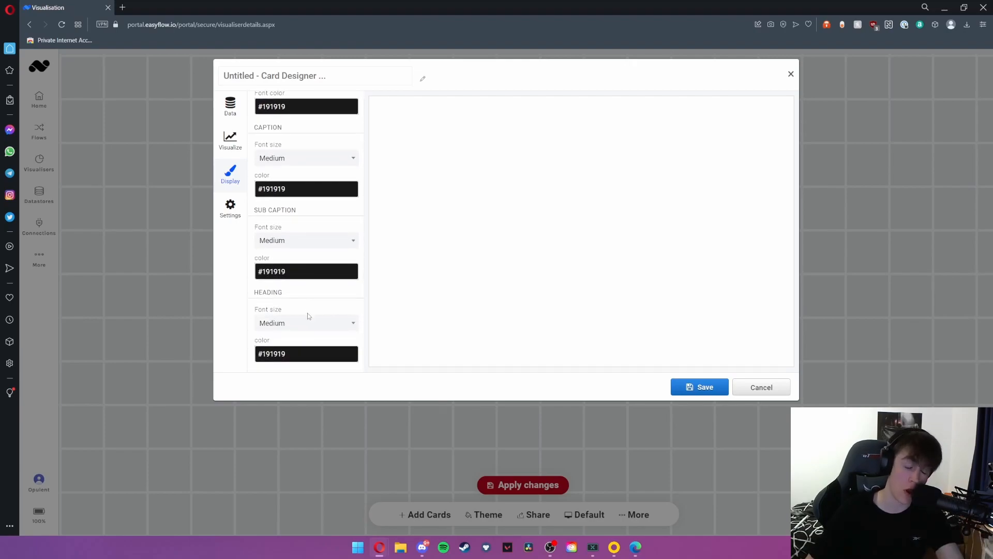
# Step: Check the card's folder and refresh interval choices, keeping the Default folder
pyautogui.click(245, 213)
pyautogui.click(269, 131)
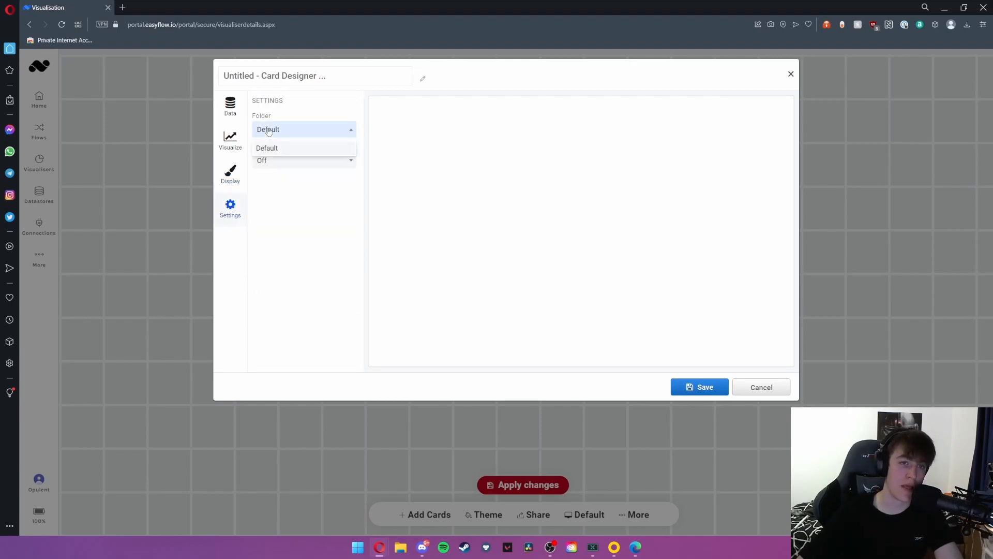
pyautogui.click(278, 149)
pyautogui.click(274, 162)
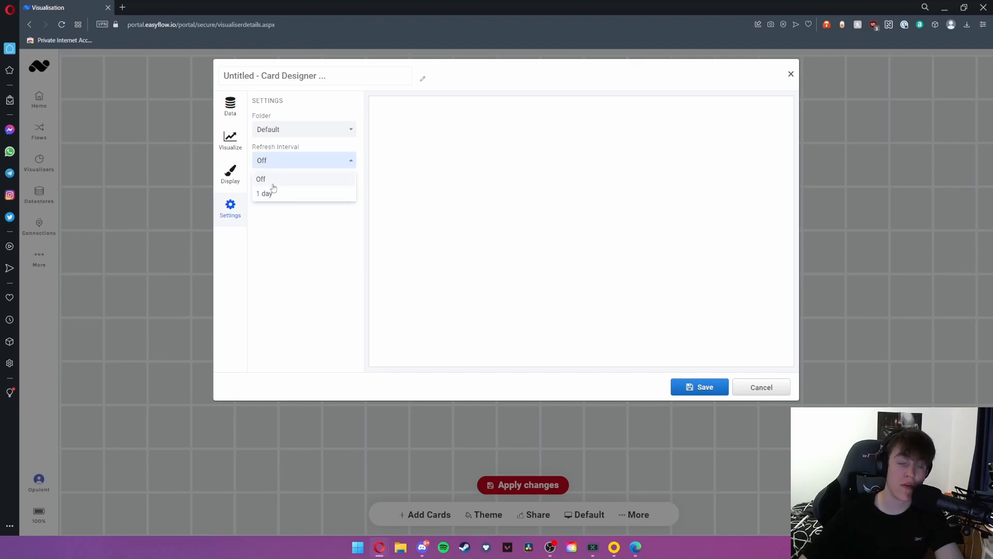
# Step: Create a new datastore table named Databloc
pyautogui.click(40, 197)
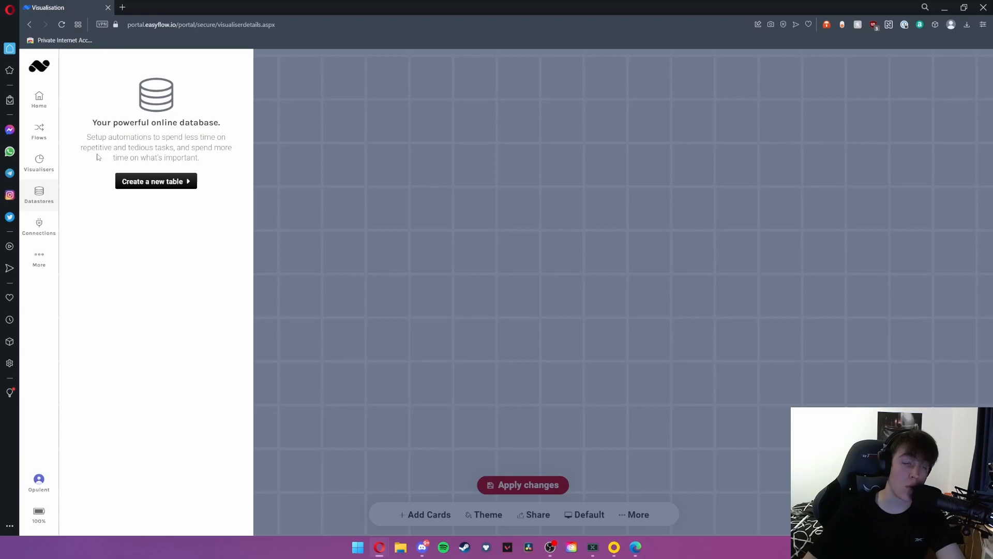
pyautogui.moveTo(89, 124); pyautogui.dragTo(205, 165)
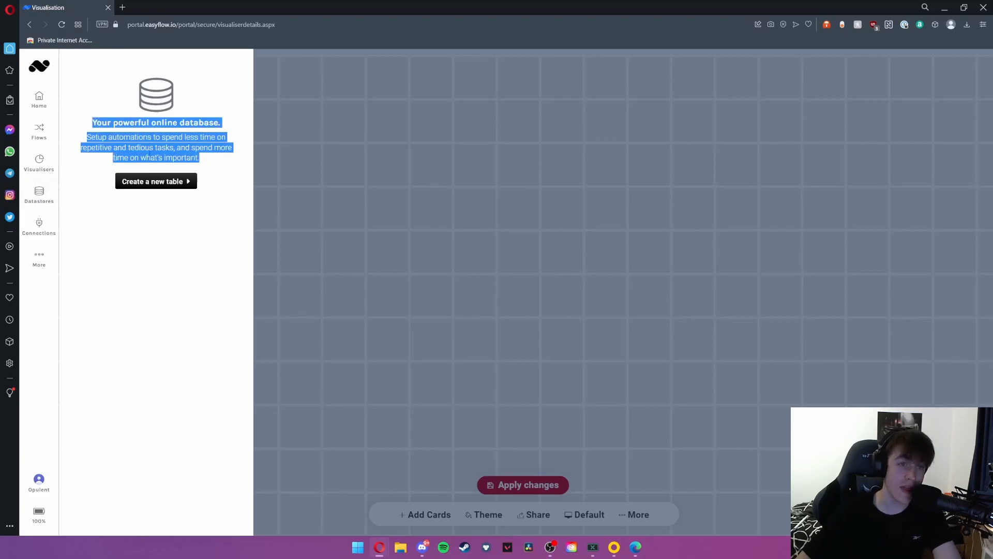
pyautogui.click(147, 187)
pyautogui.click(364, 129)
pyautogui.write('Databl')
pyautogui.click(607, 240)
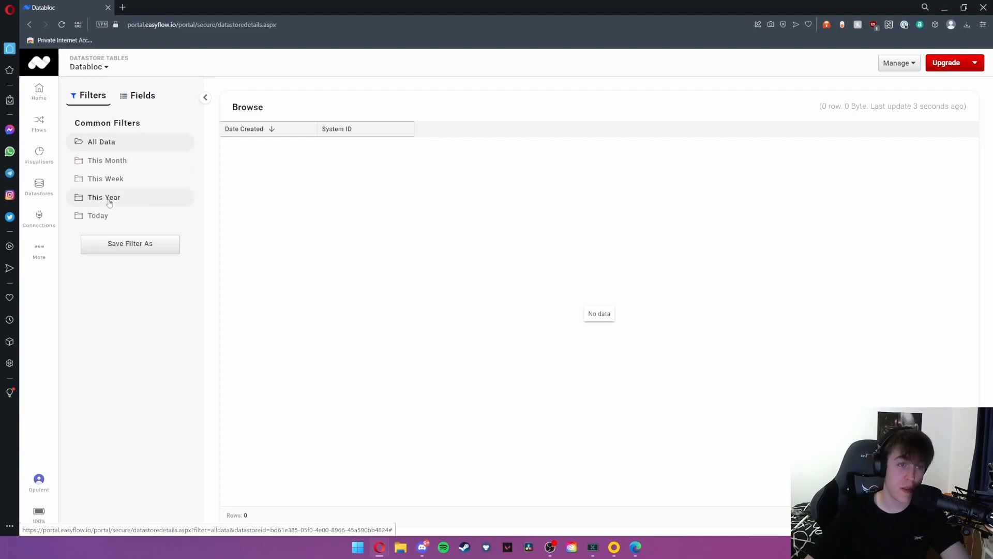
# Step: Try adding a blank property to the Databloc table's fields, view its available model types, and discard the change
pyautogui.tripleClick(243, 515)
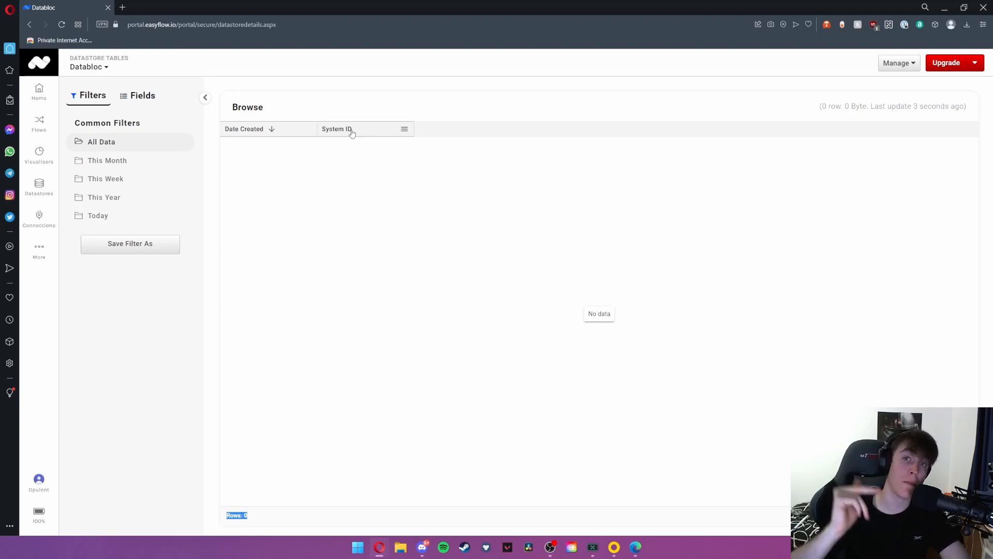
pyautogui.click(138, 95)
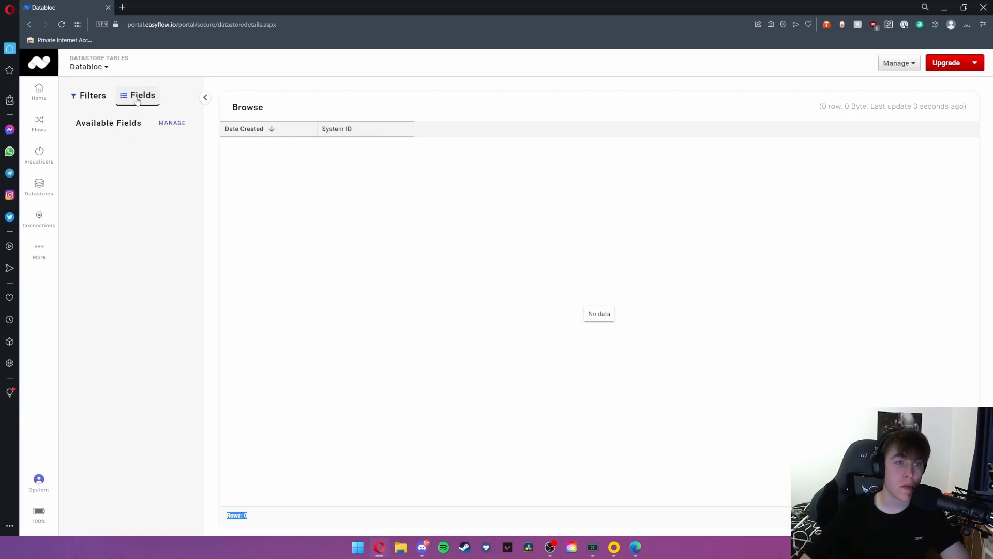
pyautogui.click(182, 123)
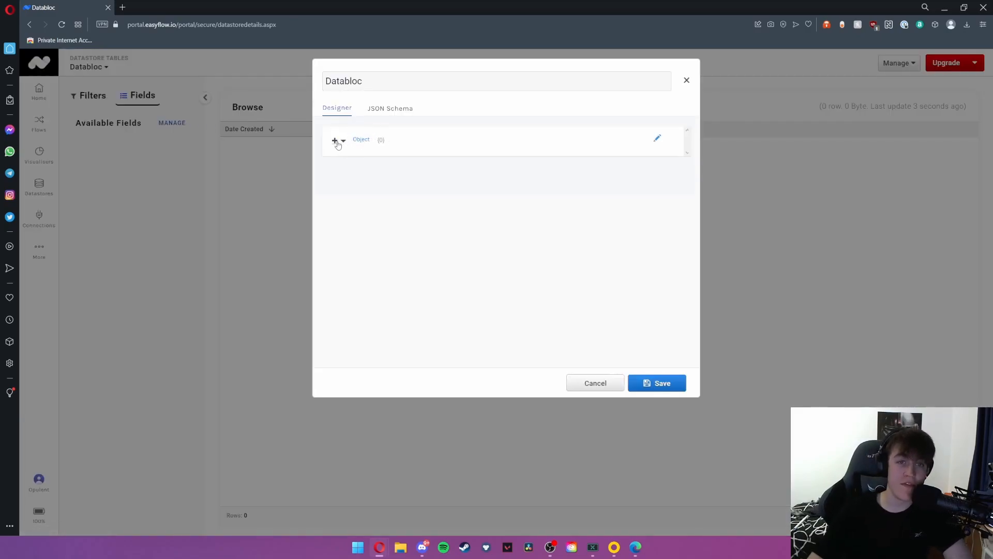
pyautogui.click(334, 140)
pyautogui.click(458, 157)
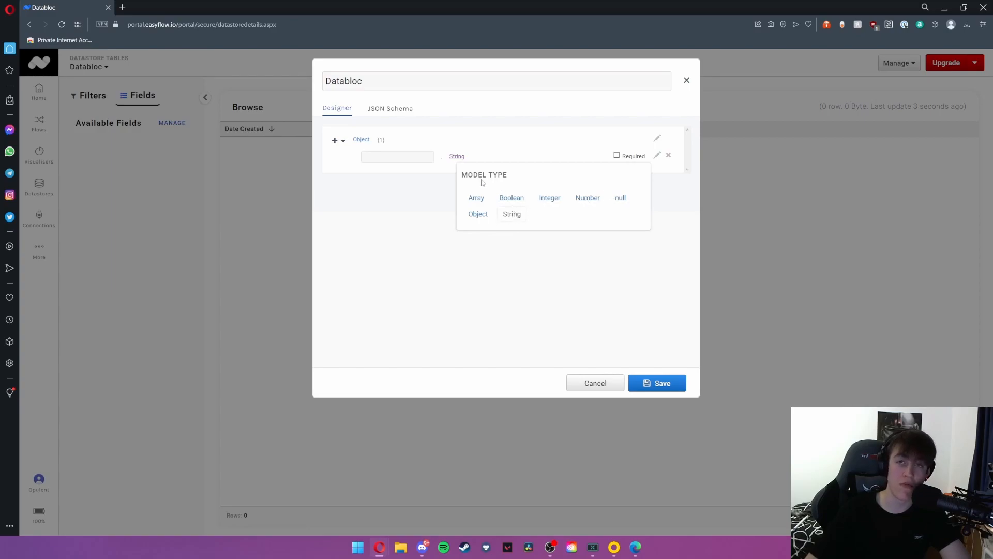
pyautogui.click(425, 203)
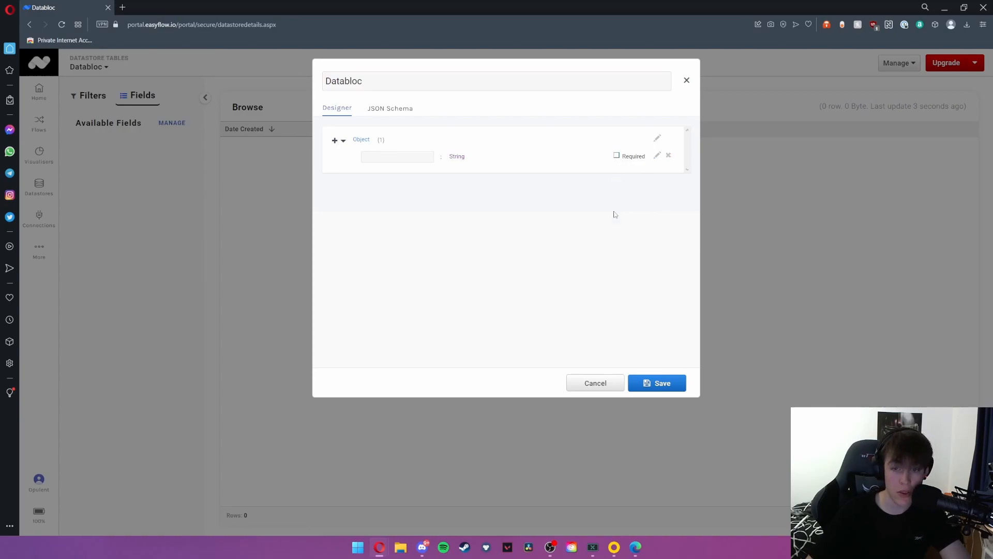
pyautogui.click(600, 383)
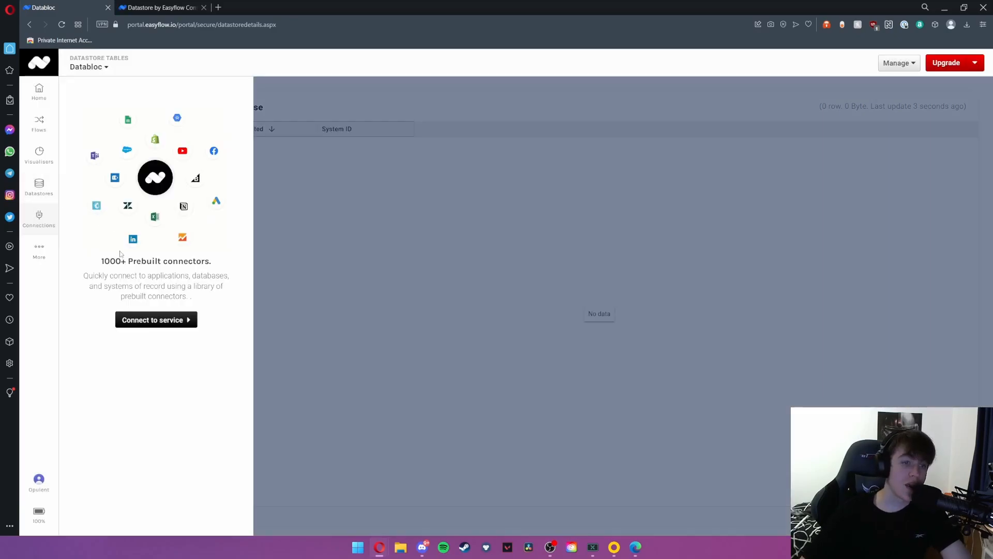
# Step: Browse the prebuilt service connector catalogue, view the connectors in the Video category, and close the catalogue
pyautogui.moveTo(101, 261); pyautogui.dragTo(211, 265)
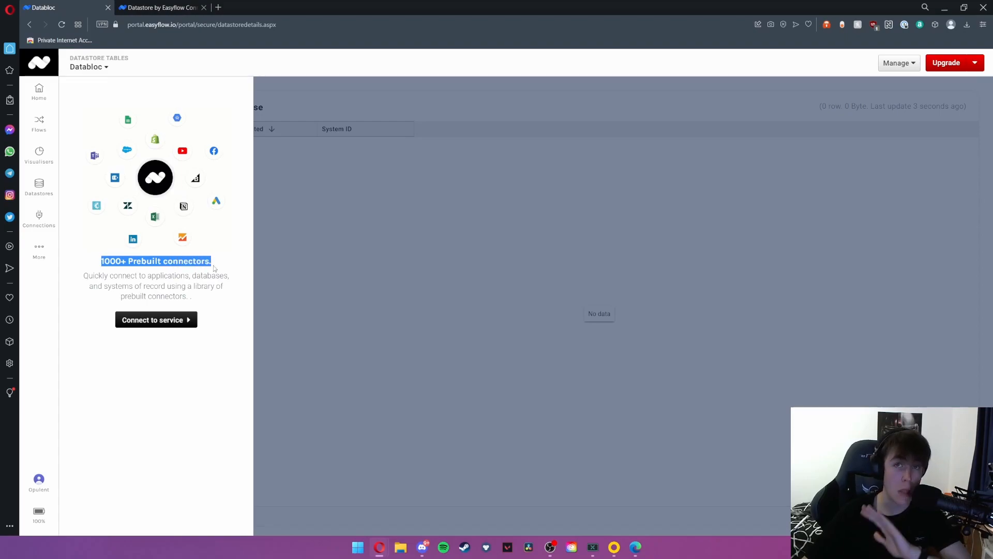
pyautogui.rightClick(215, 268)
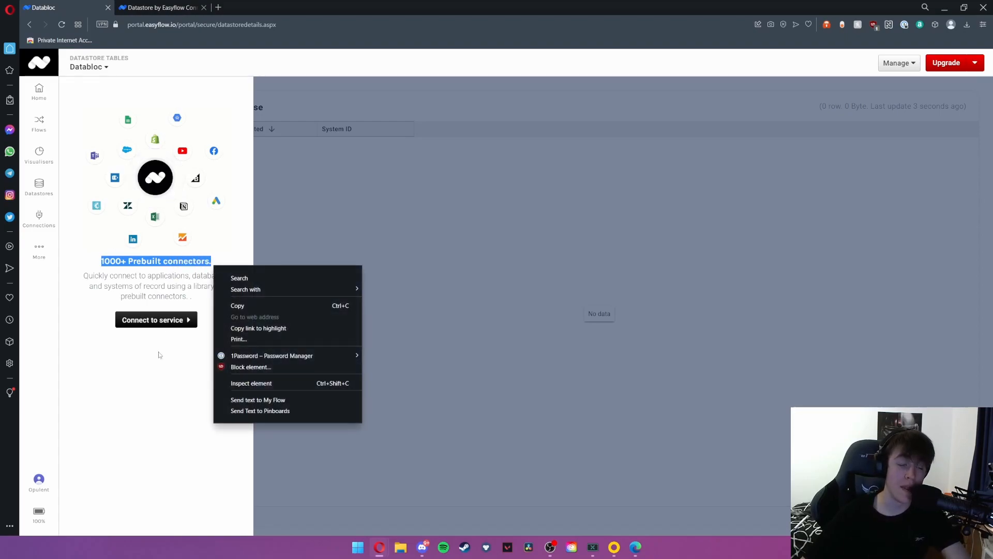
pyautogui.click(237, 305)
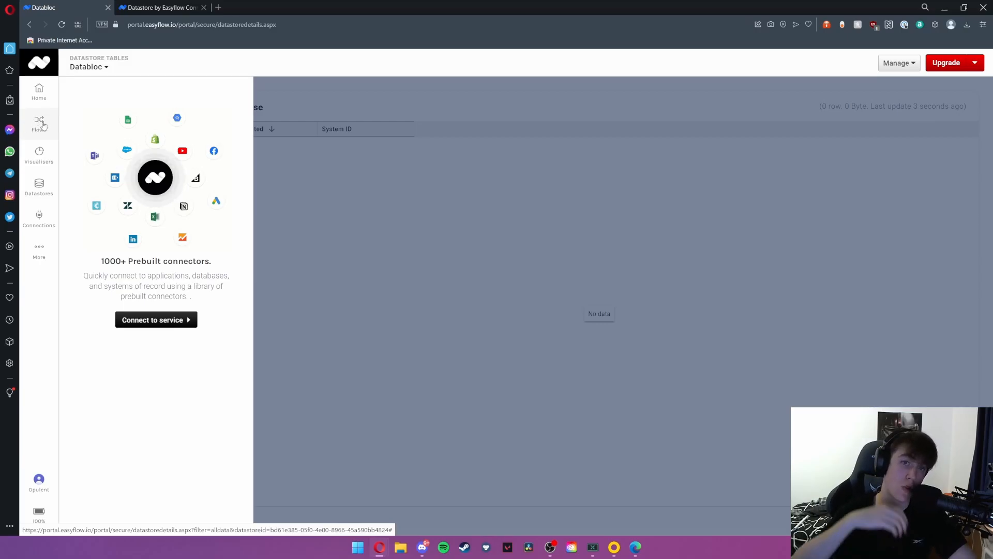
pyautogui.click(156, 319)
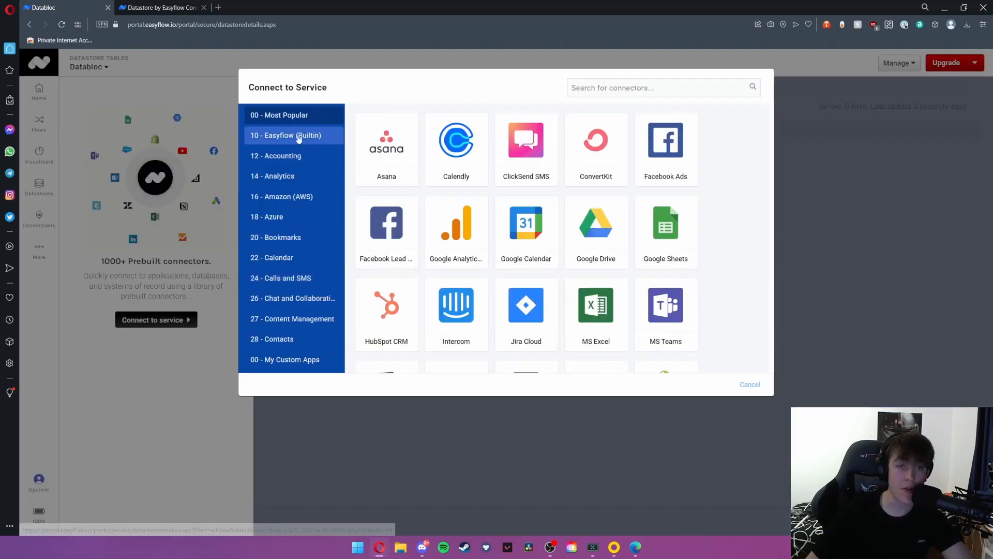
pyautogui.scroll(-1, 289, 186)
pyautogui.scroll(-10, 287, 186)
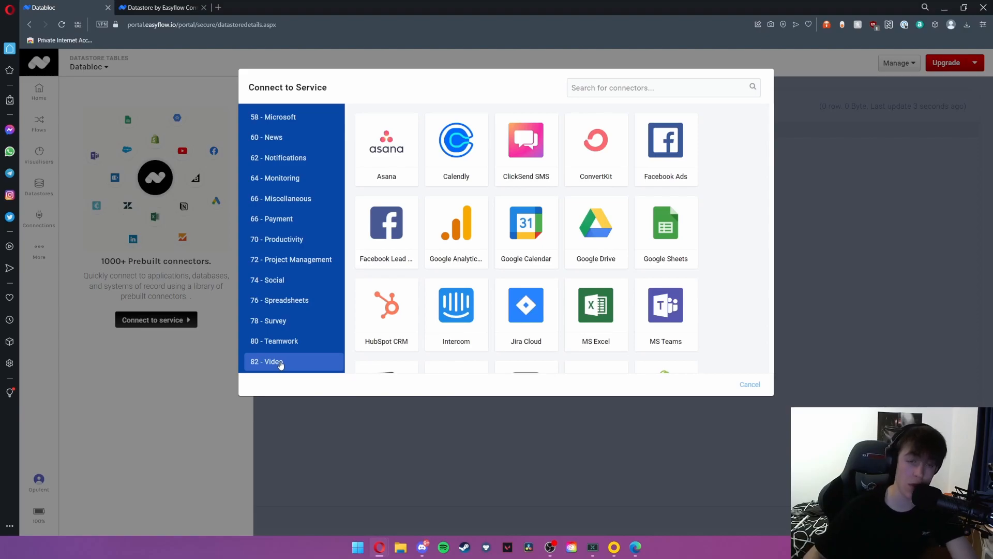
pyautogui.click(280, 364)
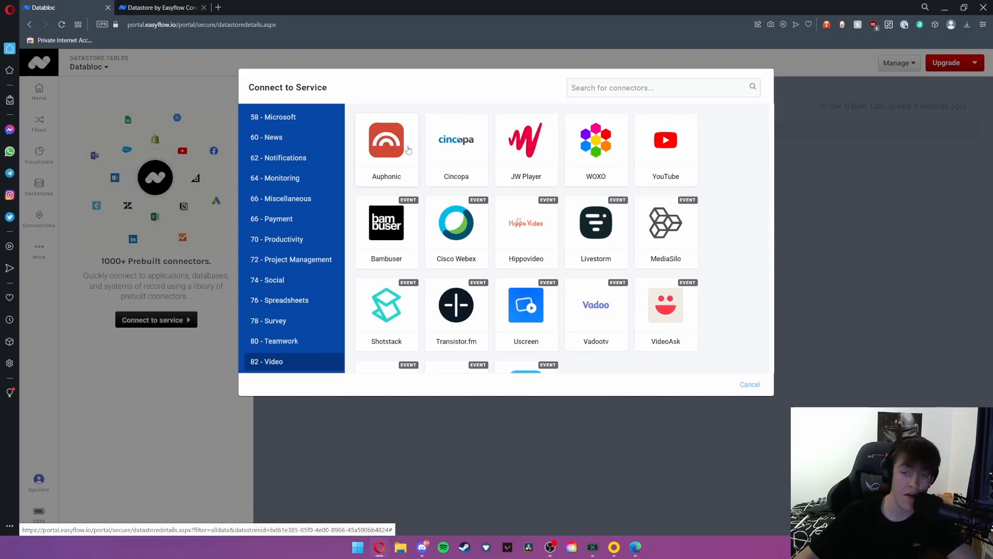
pyautogui.scroll(-1, 405, 150)
pyautogui.scroll(1, 517, 347)
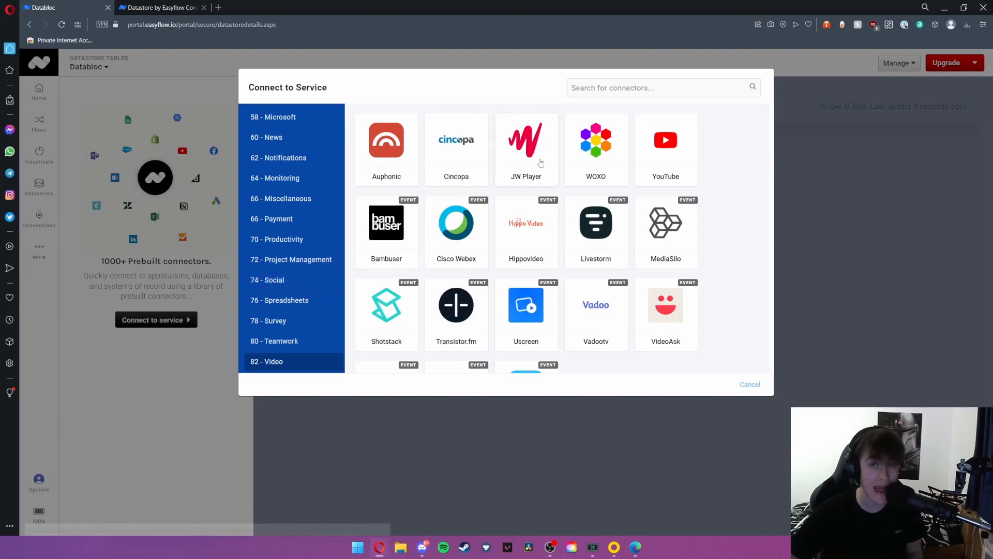
pyautogui.click(821, 129)
# Step: Examine the Activity Stream under Monitoring & Logs, narrow its View Mode pane, and refresh the activity logs
pyautogui.moveTo(38, 249)
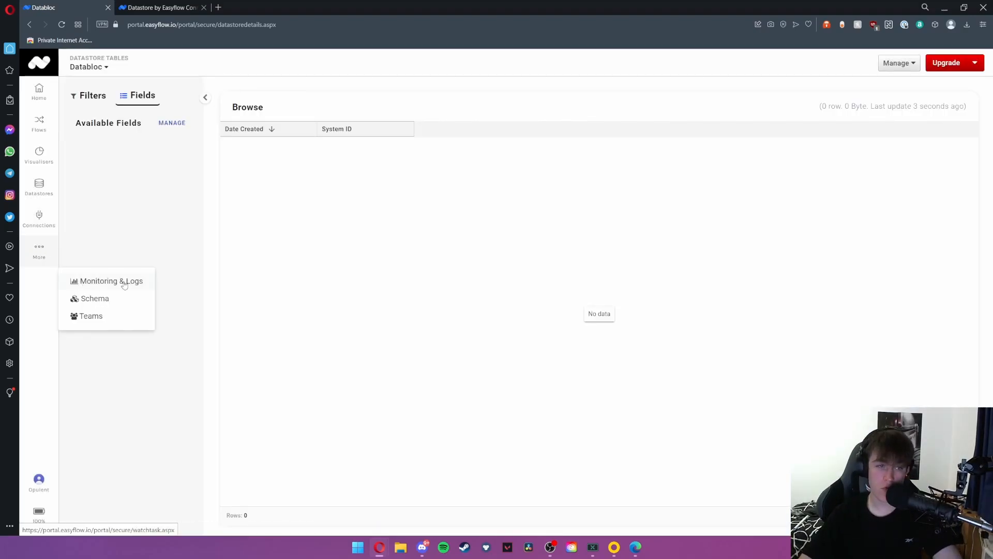
pyautogui.click(91, 281)
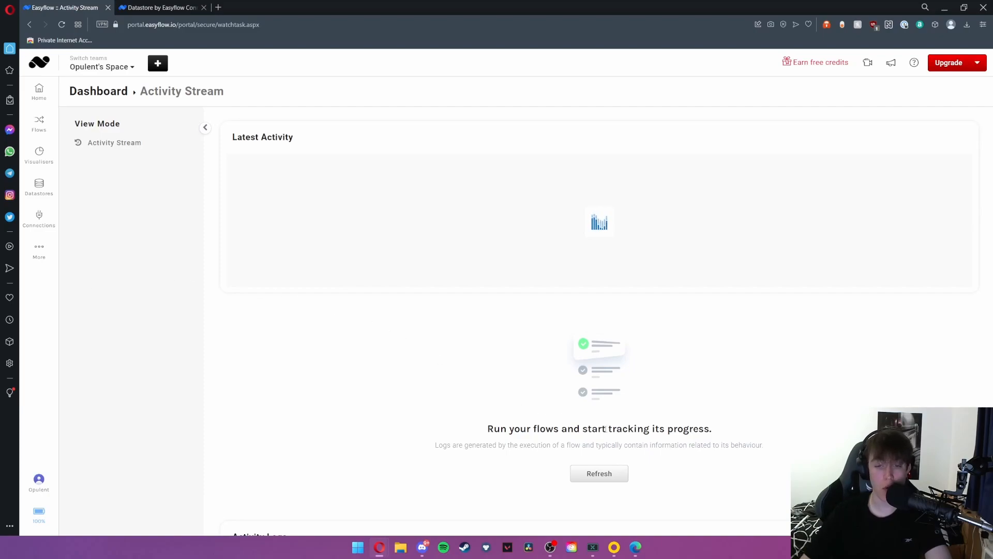
pyautogui.moveTo(484, 431); pyautogui.dragTo(559, 429)
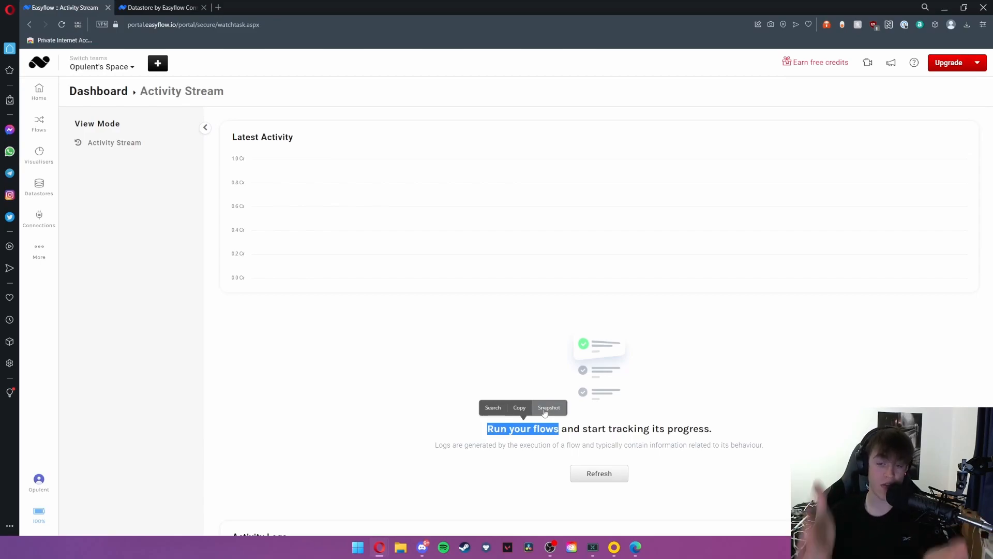
pyautogui.moveTo(231, 137); pyautogui.dragTo(331, 148)
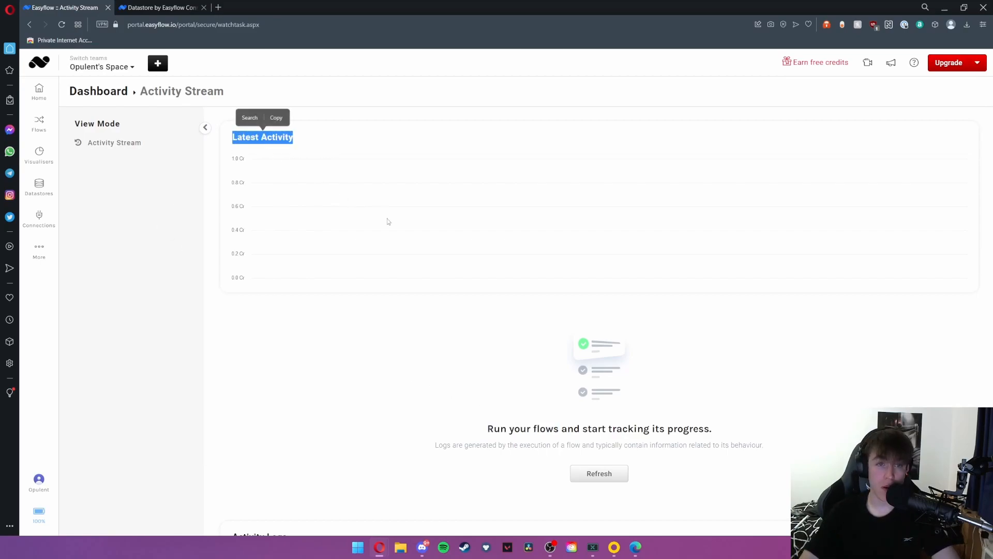
pyautogui.moveTo(67, 123); pyautogui.dragTo(122, 125)
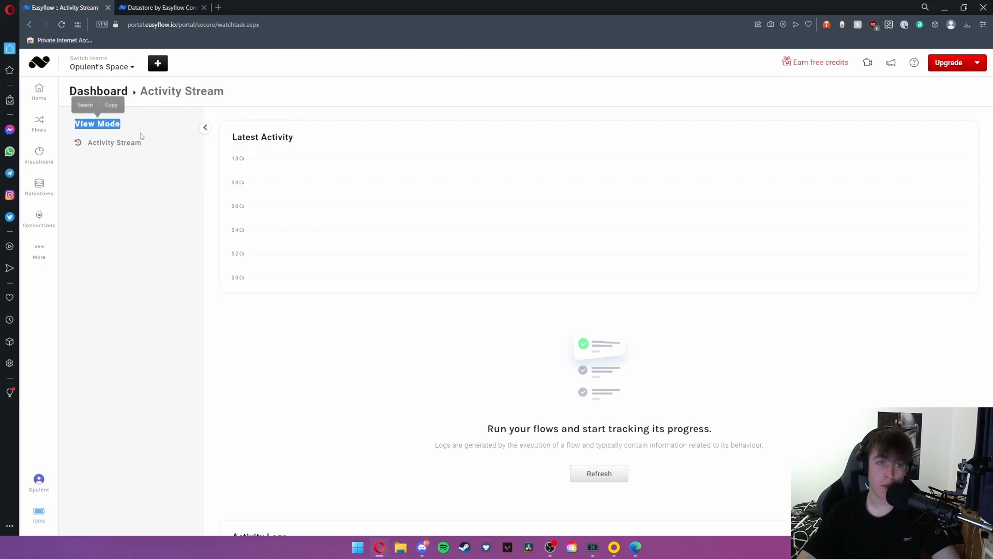
pyautogui.moveTo(196, 135); pyautogui.dragTo(168, 140)
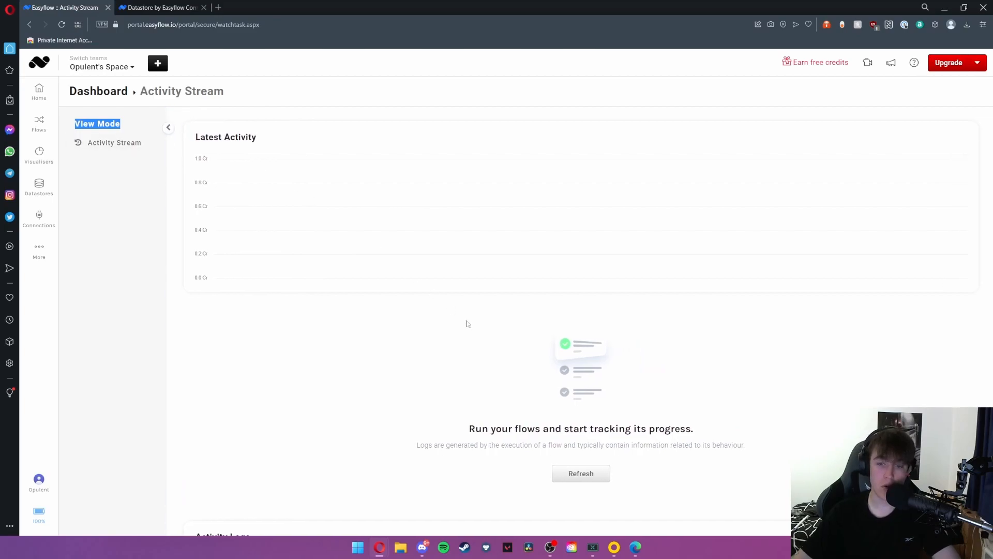
pyautogui.click(581, 473)
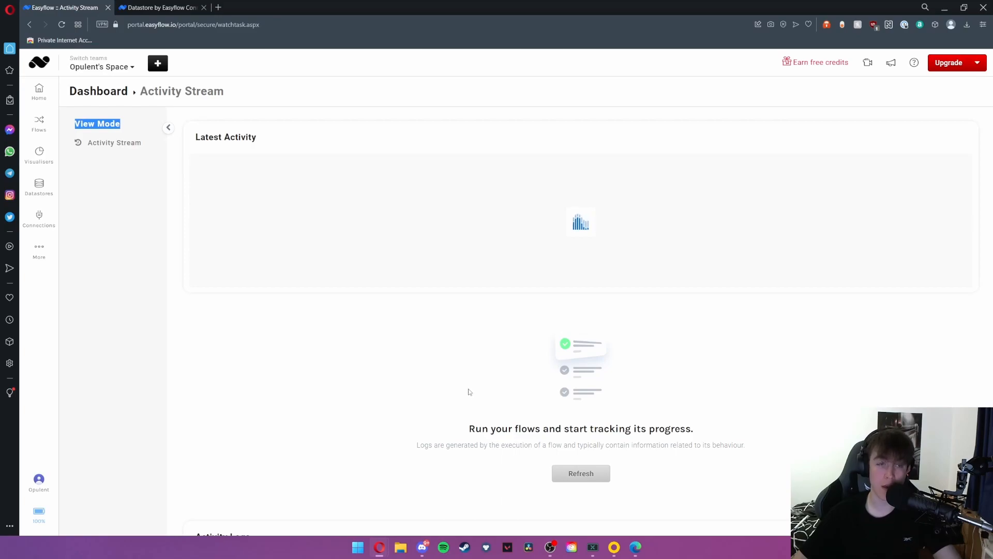
# Step: Start a new schema in the schema registry and view its JSON Schema code
pyautogui.click(39, 253)
pyautogui.click(92, 298)
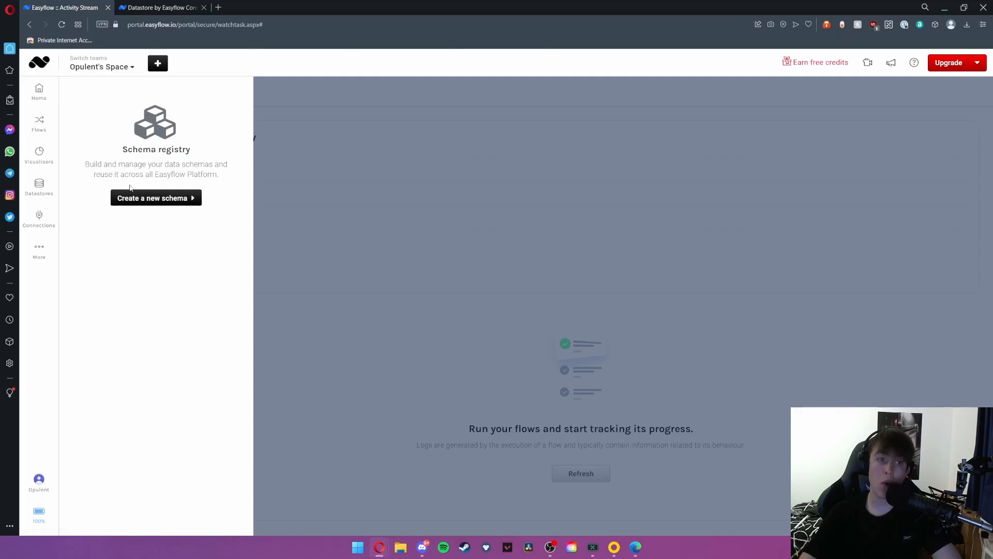
pyautogui.moveTo(157, 174); pyautogui.dragTo(240, 181)
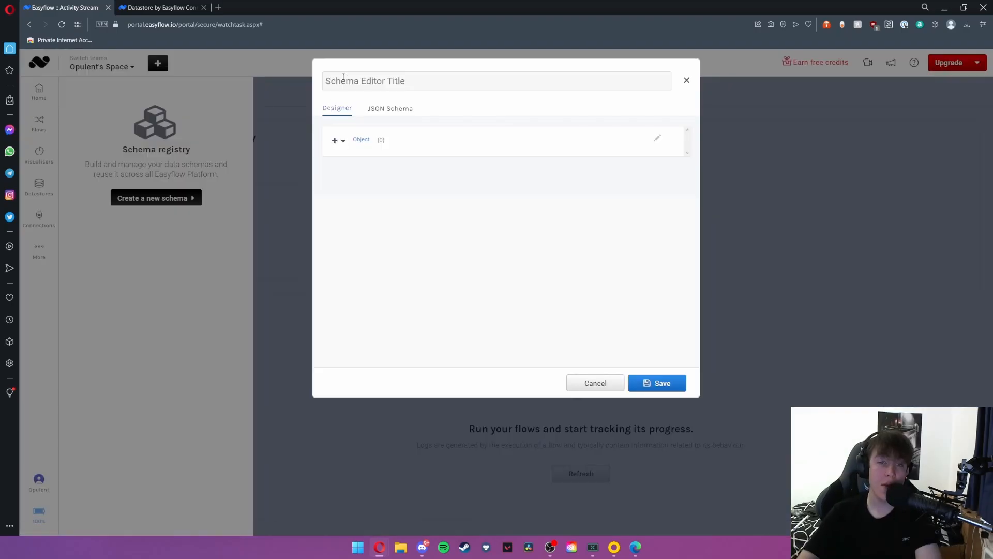
pyautogui.click(410, 85)
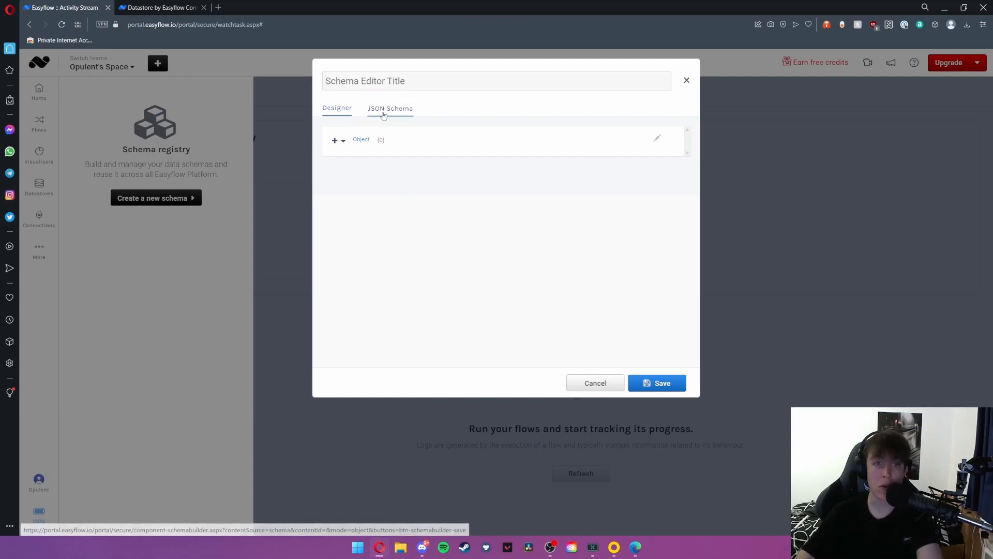
pyautogui.click(394, 117)
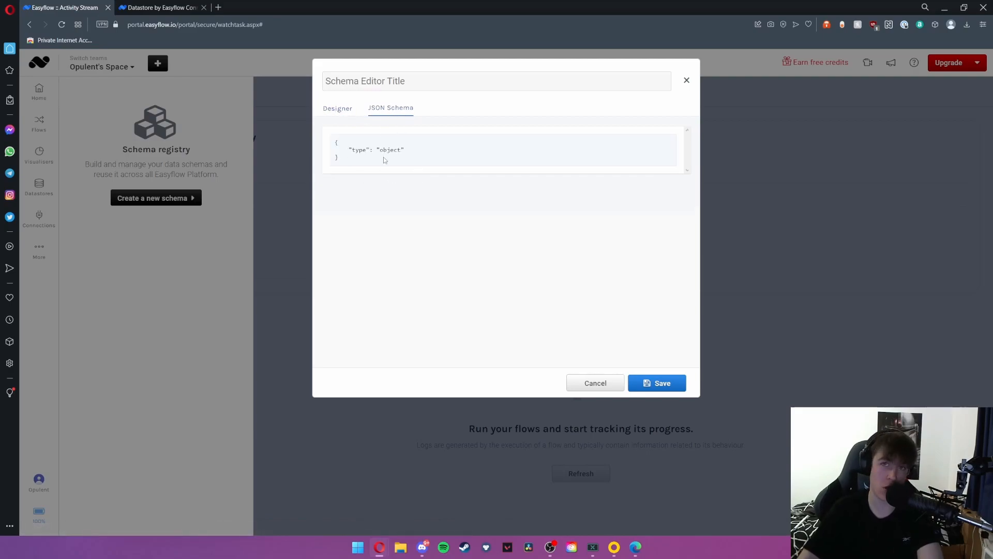
# Step: Try adding a blank property in the schema designer, view the available model types, and discard the schema
pyautogui.click(339, 109)
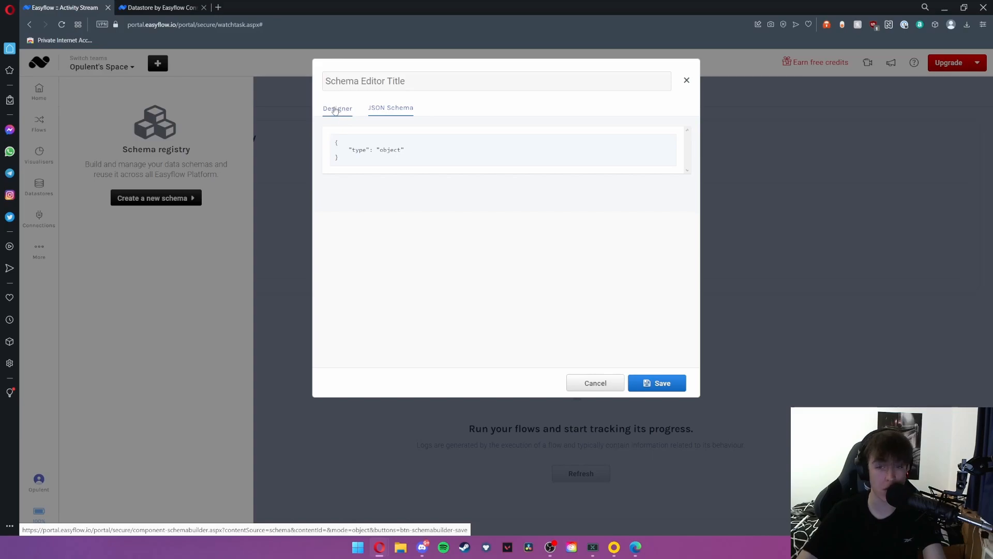
pyautogui.click(335, 140)
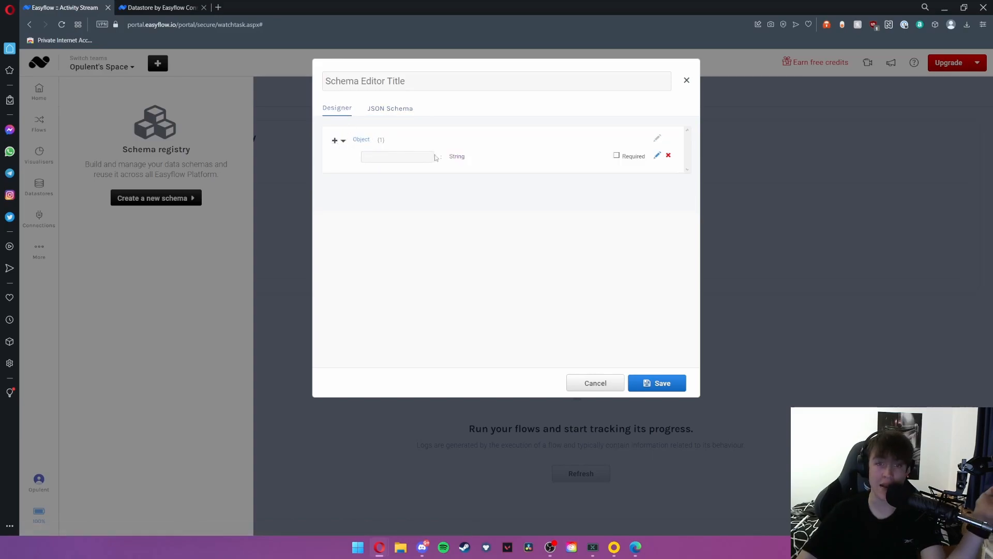
pyautogui.click(455, 159)
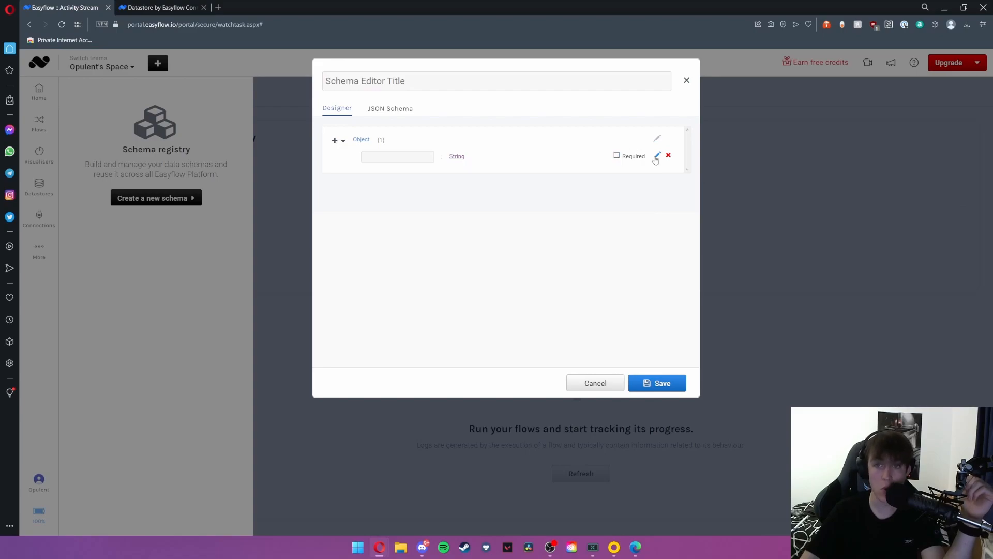
pyautogui.click(655, 157)
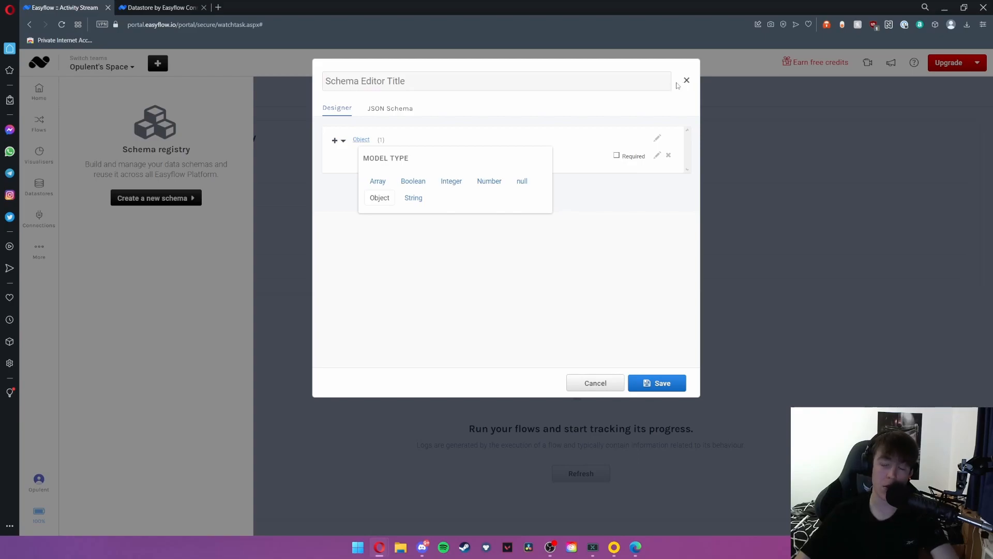
pyautogui.click(688, 81)
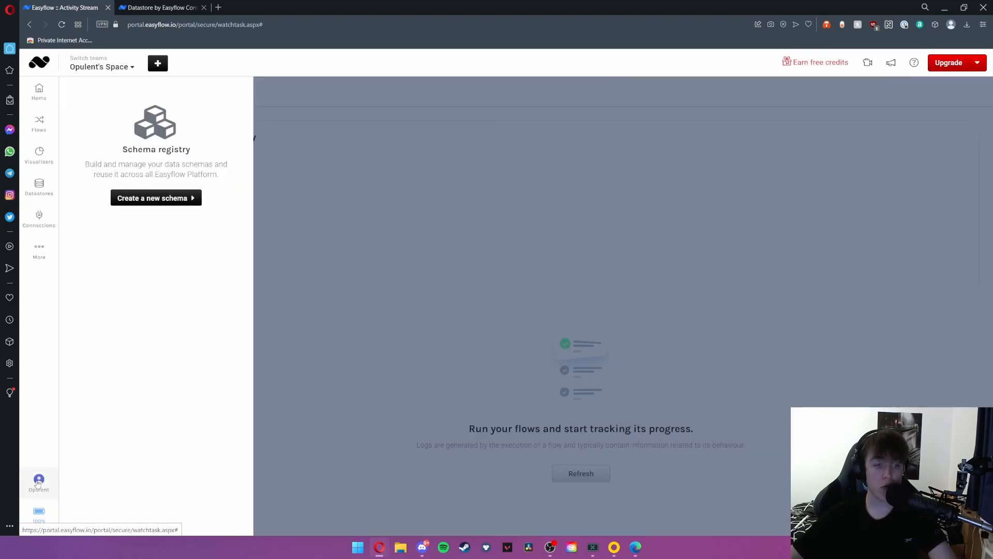
# Step: Check the account's notification and email preferences and leave them without saving
pyautogui.click(38, 481)
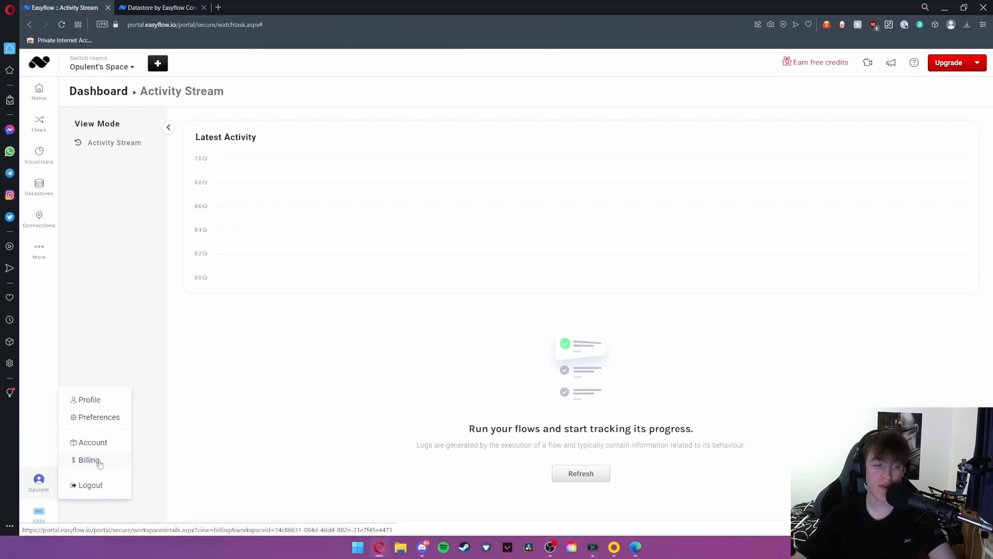
pyautogui.click(96, 416)
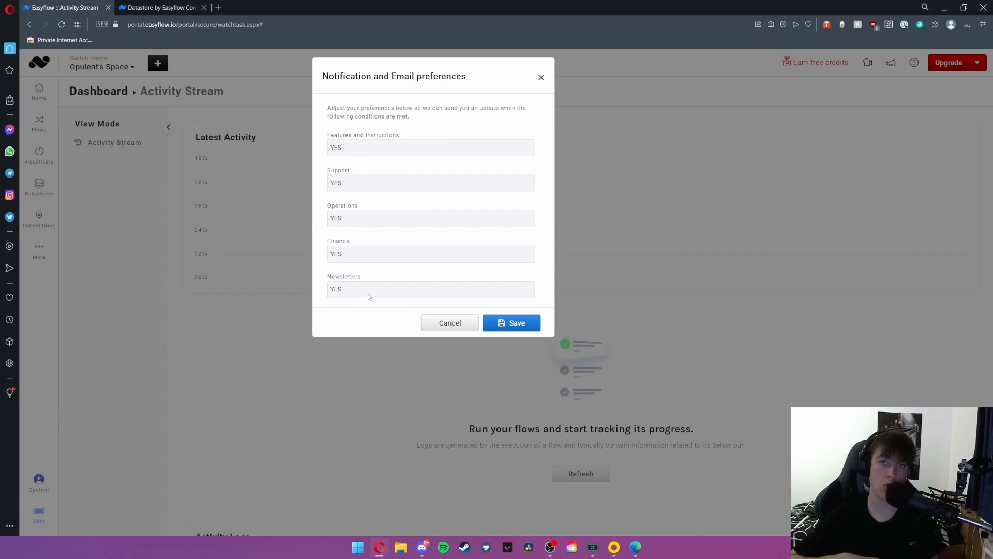
pyautogui.click(449, 328)
# Step: Review the team account's general metrics, members, workflows, and billing and usage details
pyautogui.click(98, 441)
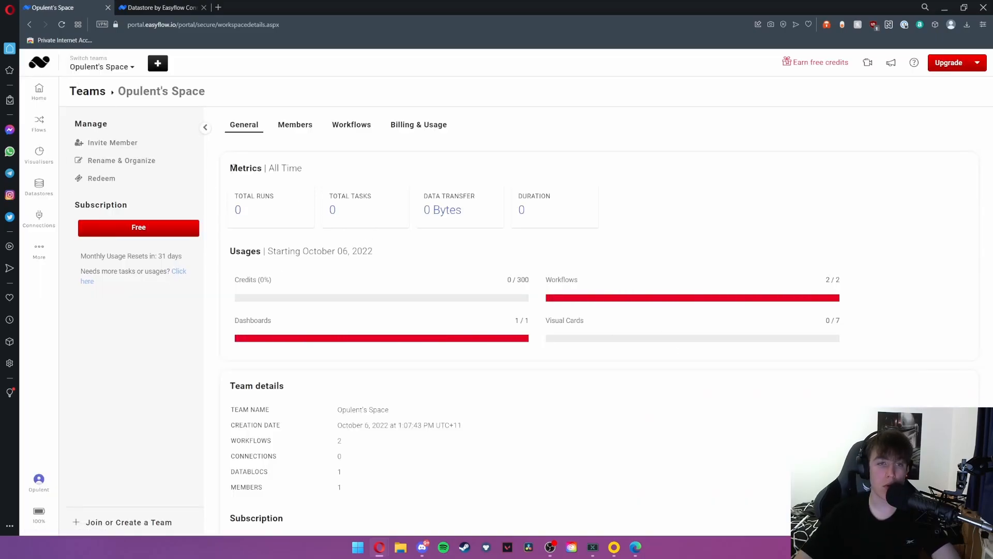
pyautogui.moveTo(229, 168); pyautogui.dragTo(332, 176)
pyautogui.click(294, 124)
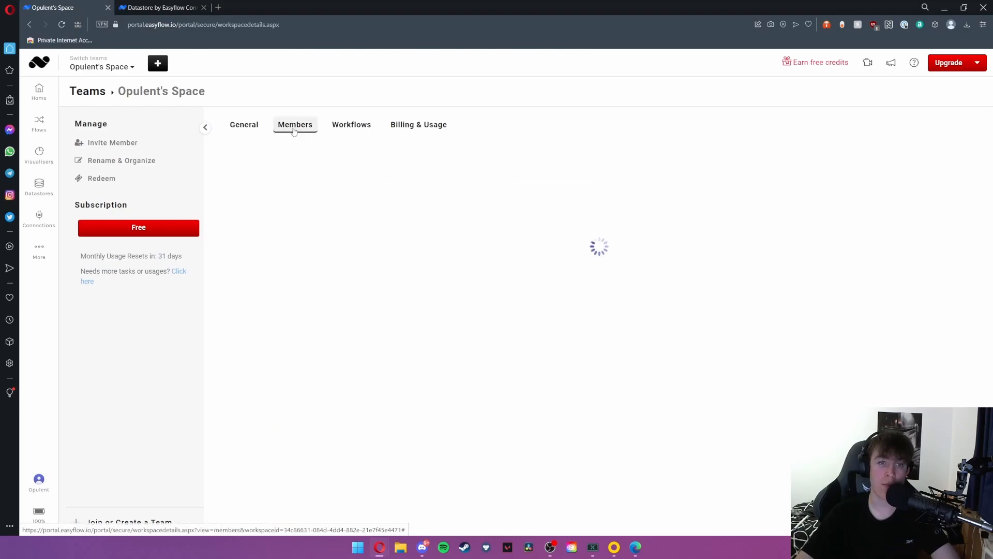
pyautogui.click(347, 131)
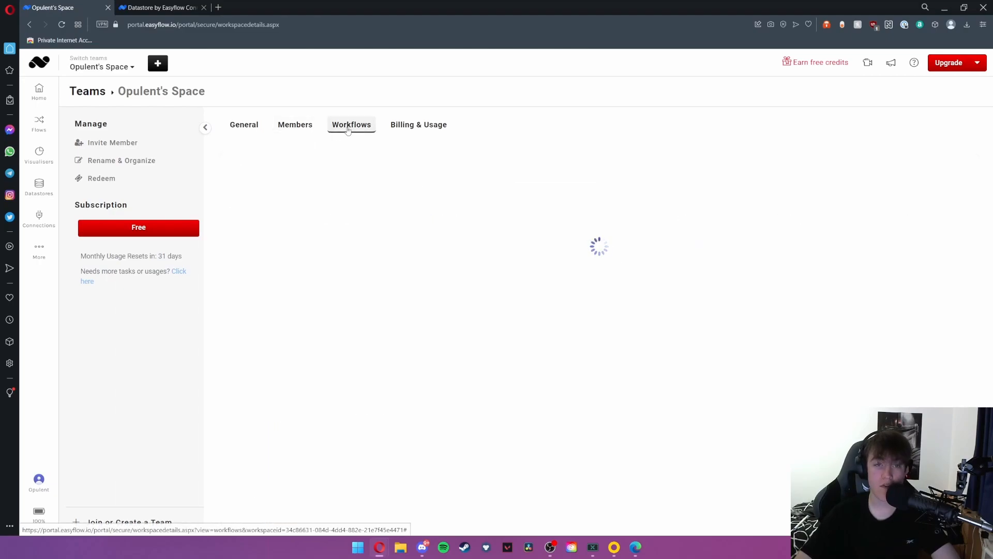
pyautogui.click(403, 130)
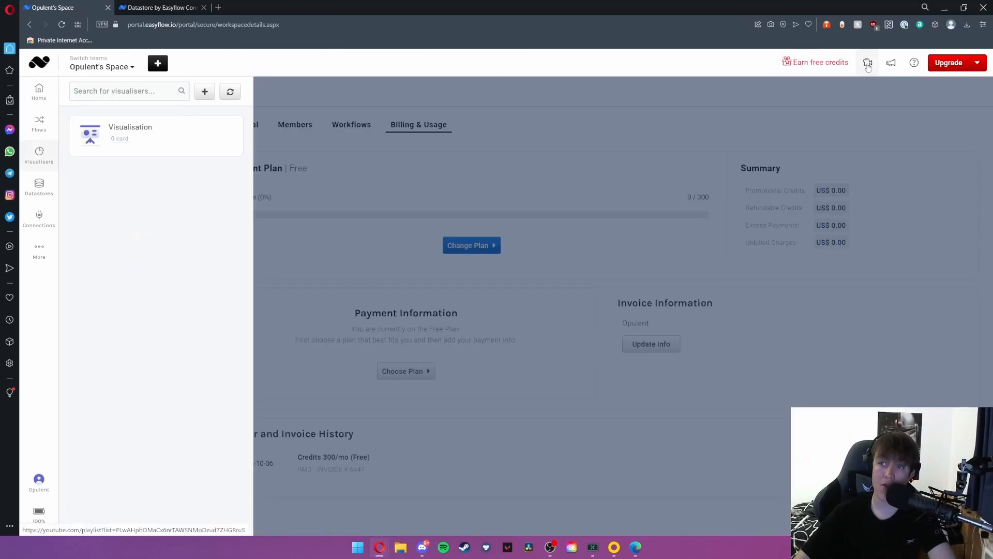
# Step: Look through Easyflow's Automation 101 tutorial playlist on YouTube and close it
pyautogui.click(867, 64)
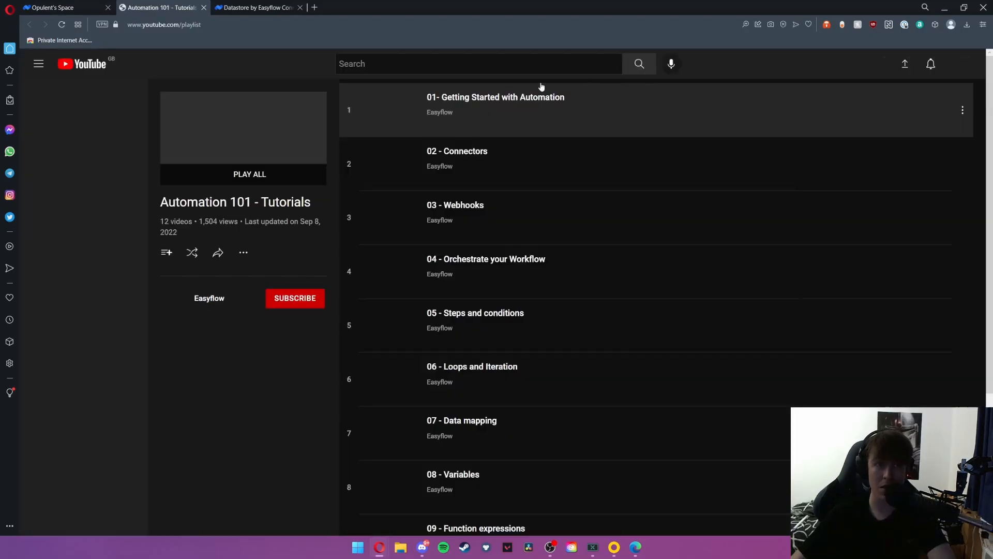
pyautogui.scroll(-4, 413, 159)
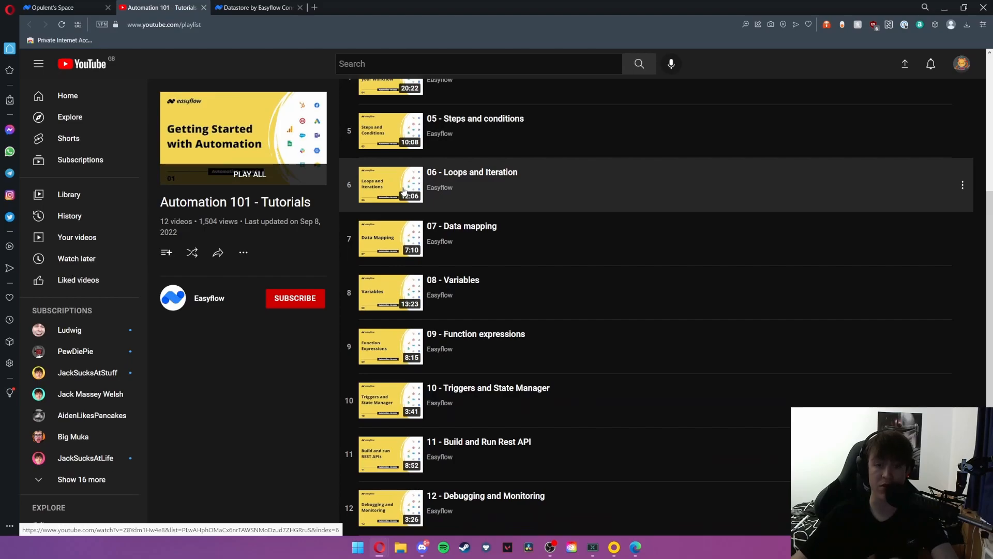
pyautogui.hotkey('ctrl', 'w')
# Step: View Easyflow's feature requests page and its help desk, and return to the portal
pyautogui.click(891, 63)
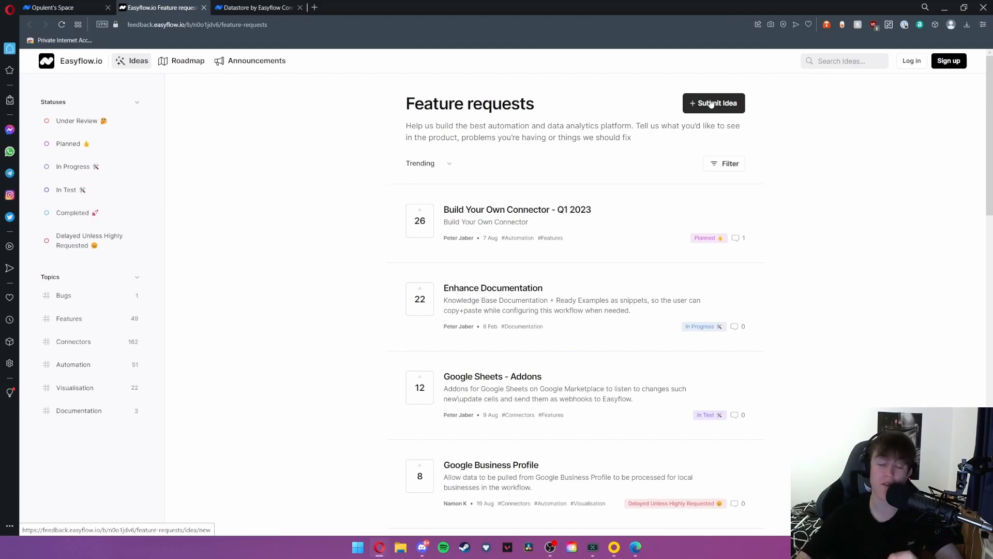
pyautogui.click(712, 104)
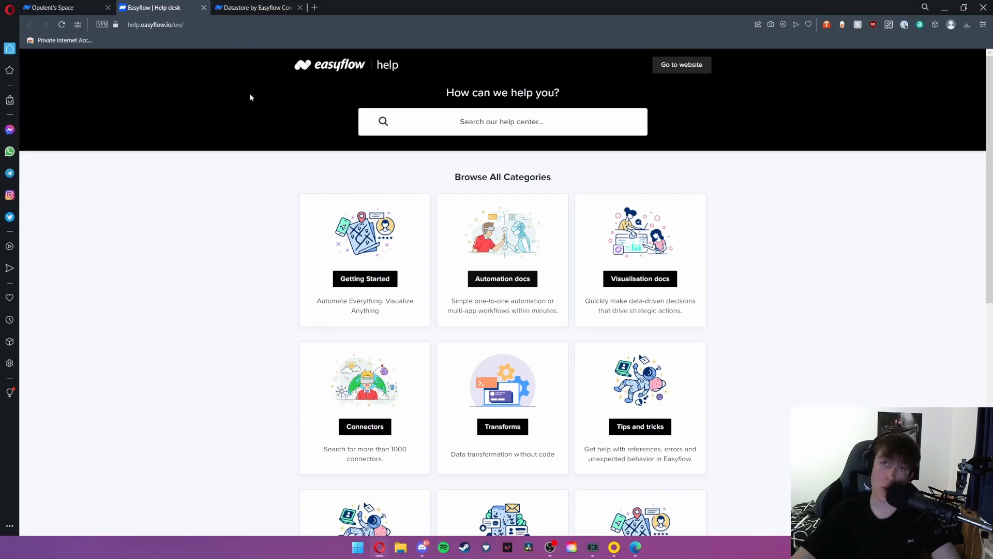
pyautogui.click(204, 8)
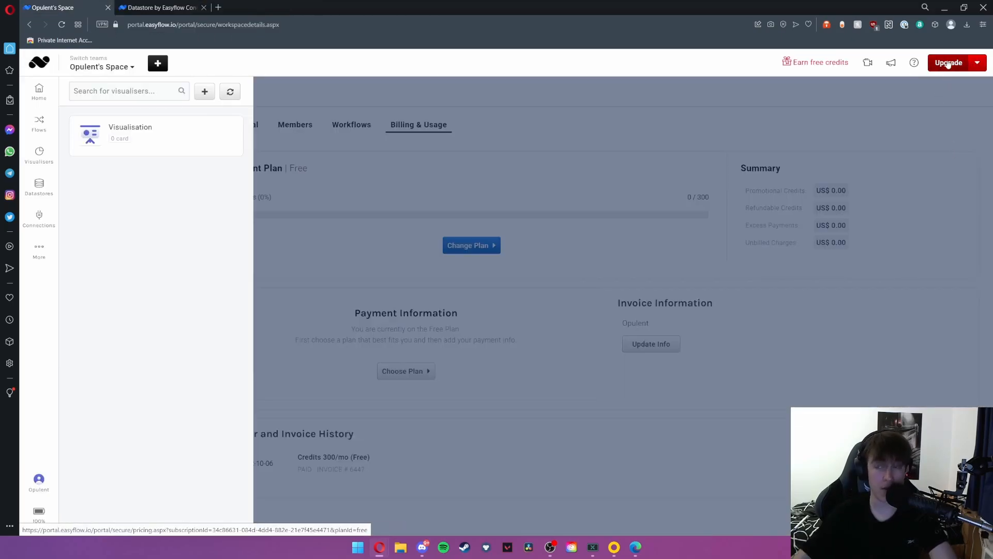